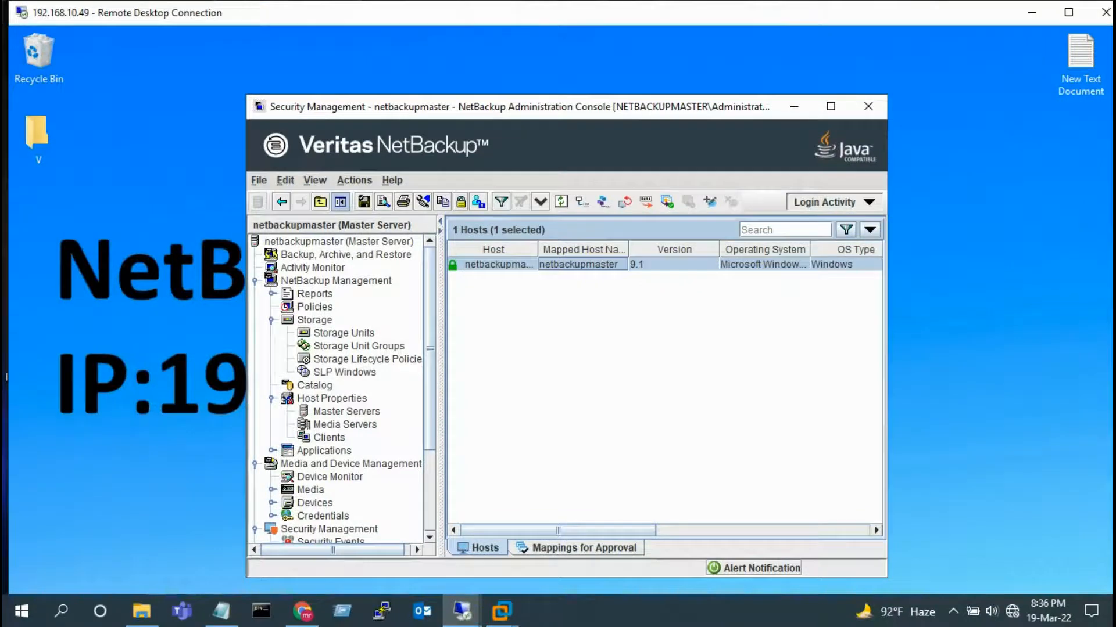
Switch to the 192.168.10.60 remote session and ping netbackupmaster from the Command Prompt, stopping the ping early
mouse_move(462, 611)
left_click(544, 526)
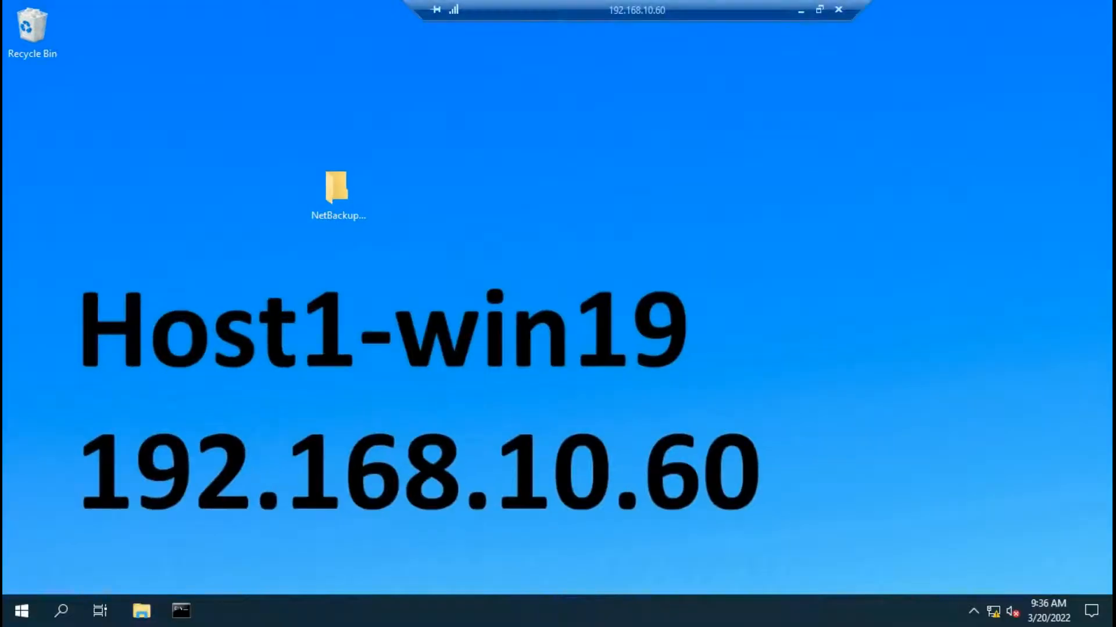
left_click(181, 611)
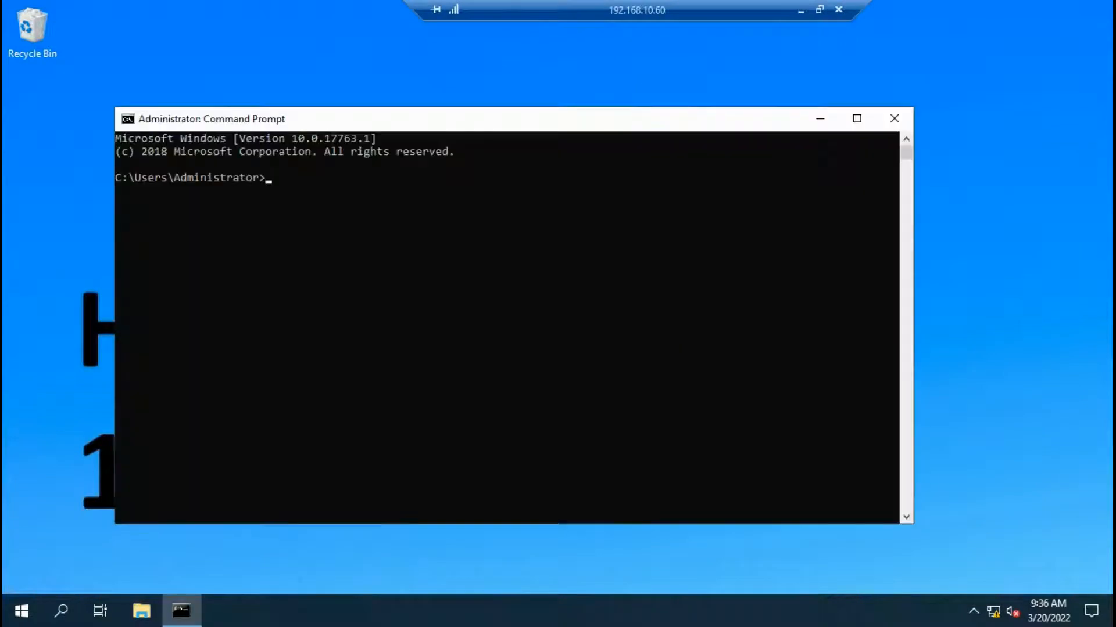
type("ping ")
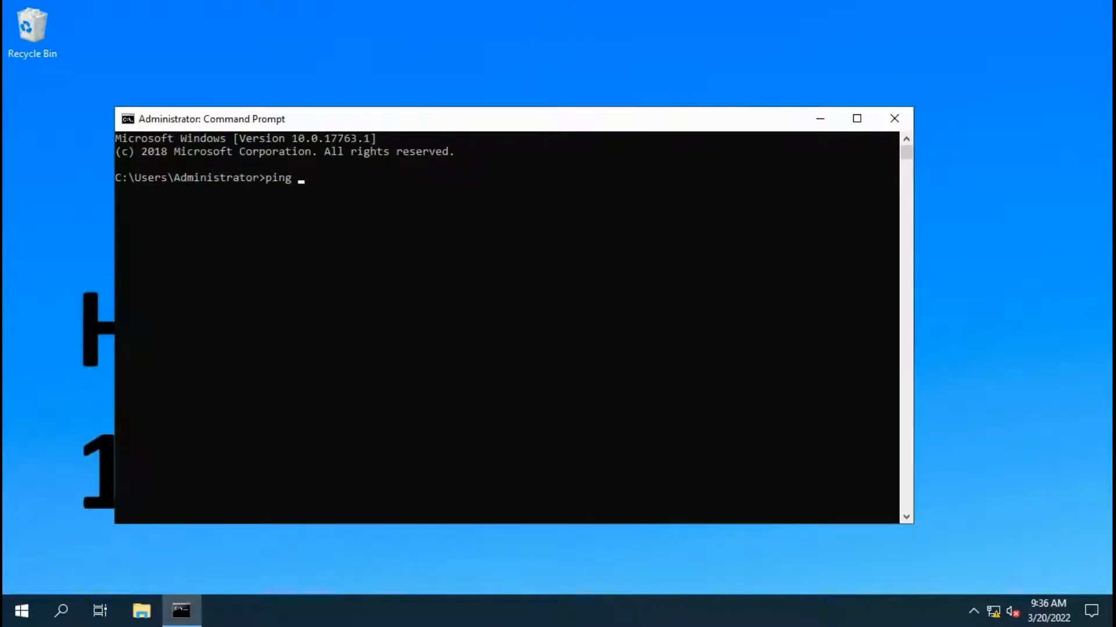
type("netbackupmaster")
key("Return")
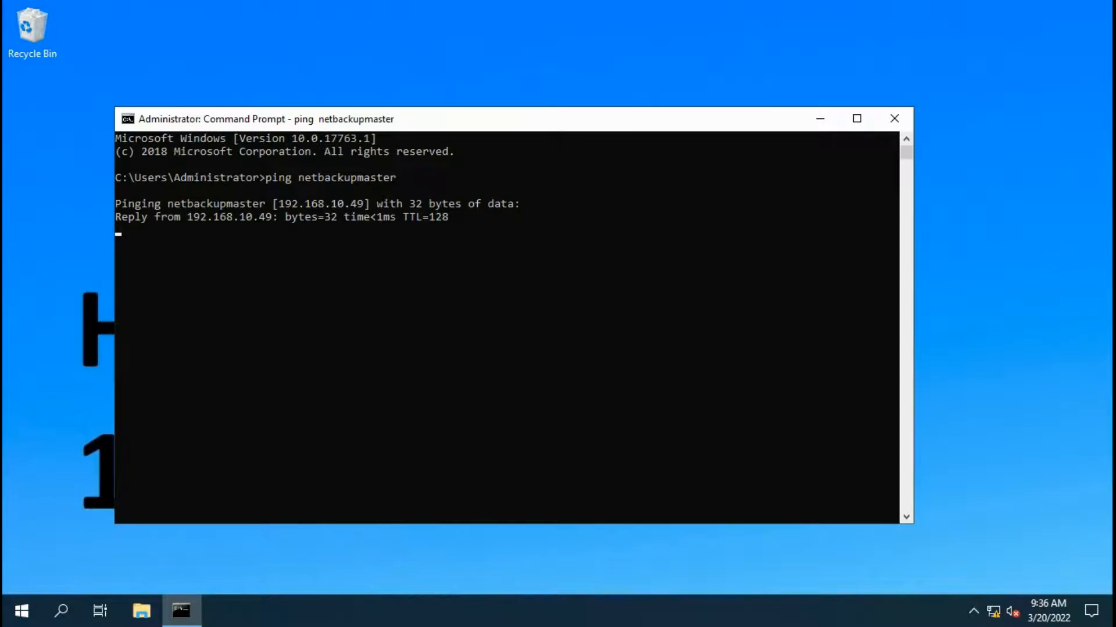
key("ctrl+c")
Switch to the 192.168.10.49 remote session in full screen and ping host1-win19 from that server's Command Prompt
mouse_move(581, 3)
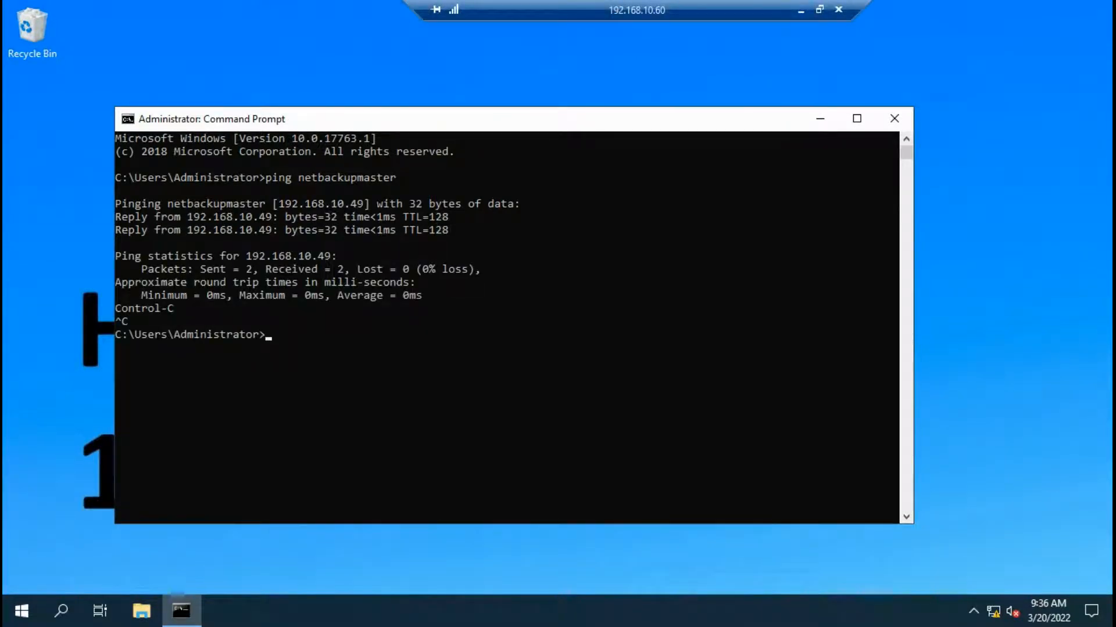
left_click(819, 9)
mouse_move(462, 611)
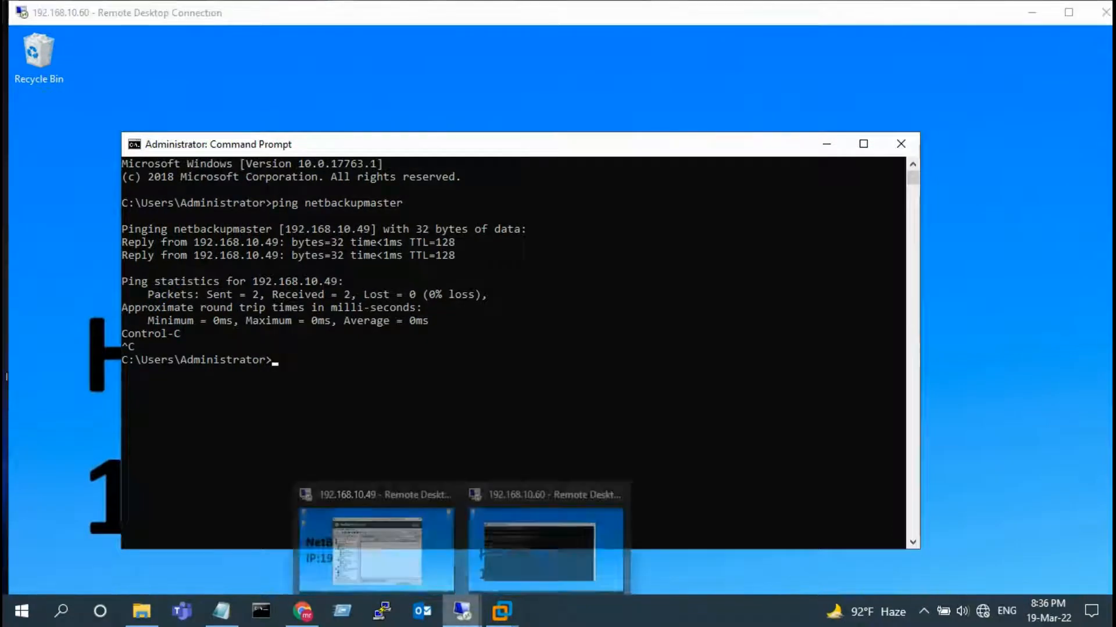
left_click(553, 558)
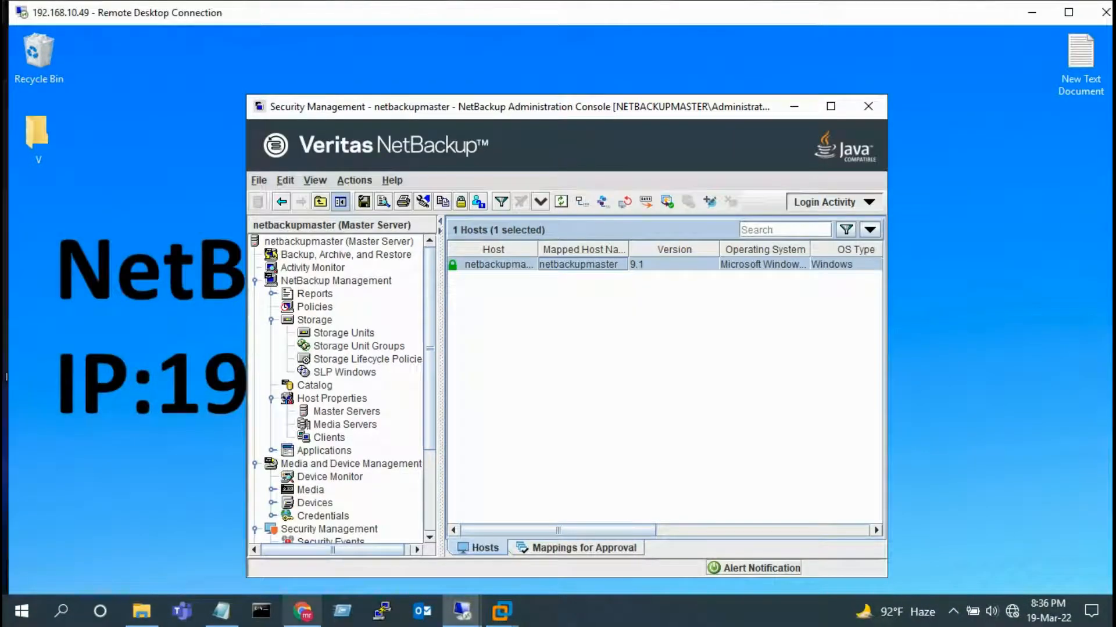
left_click(261, 611)
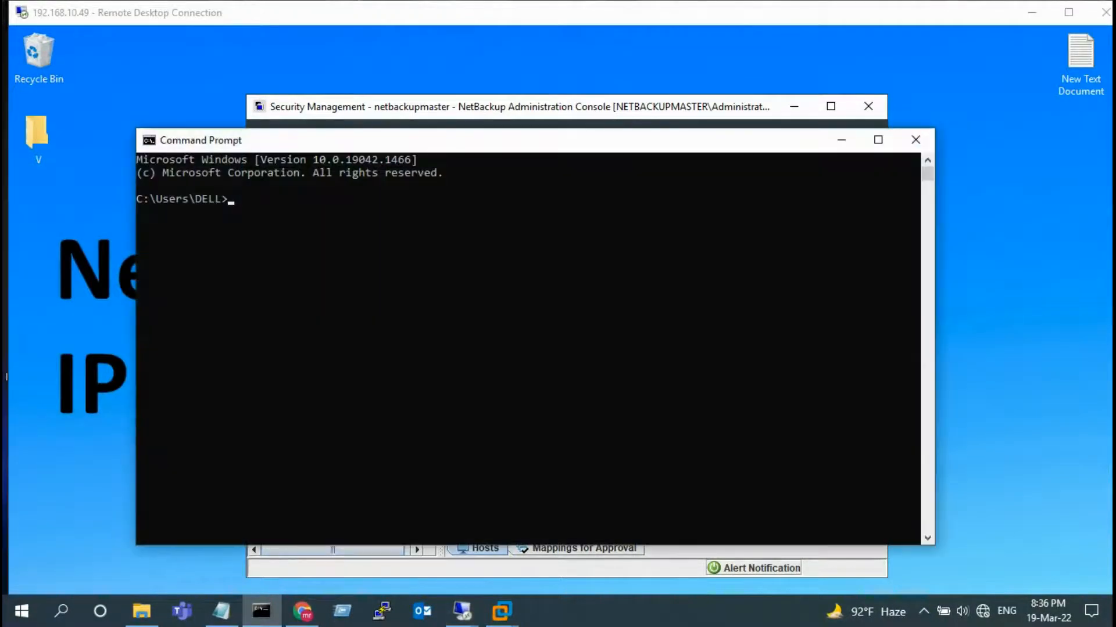
left_click(916, 140)
left_click(1068, 12)
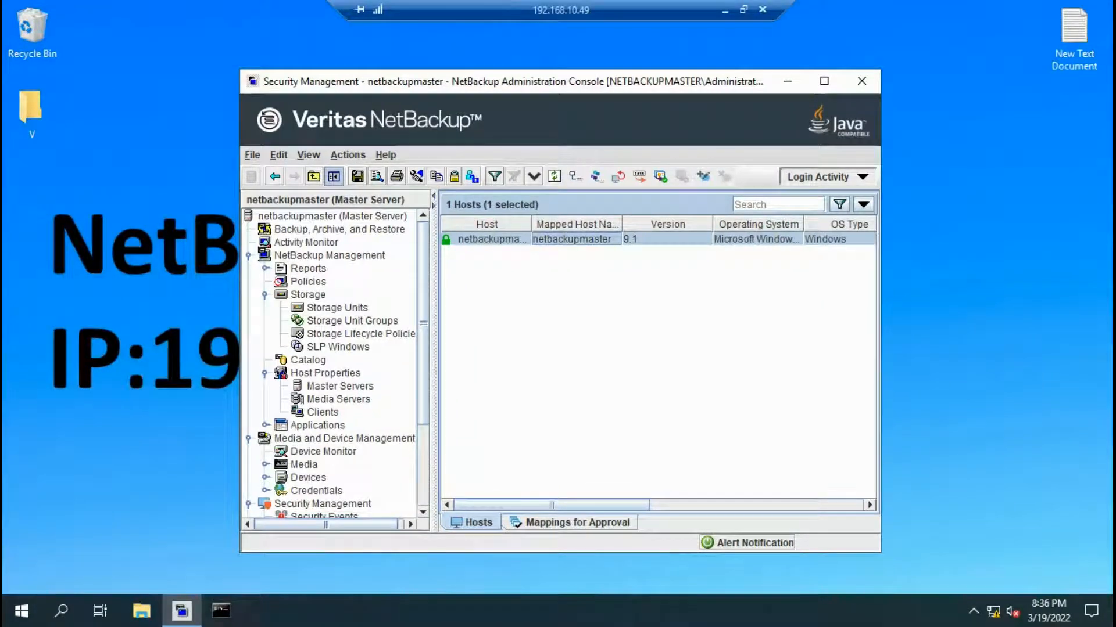
left_click(221, 611)
type("p")
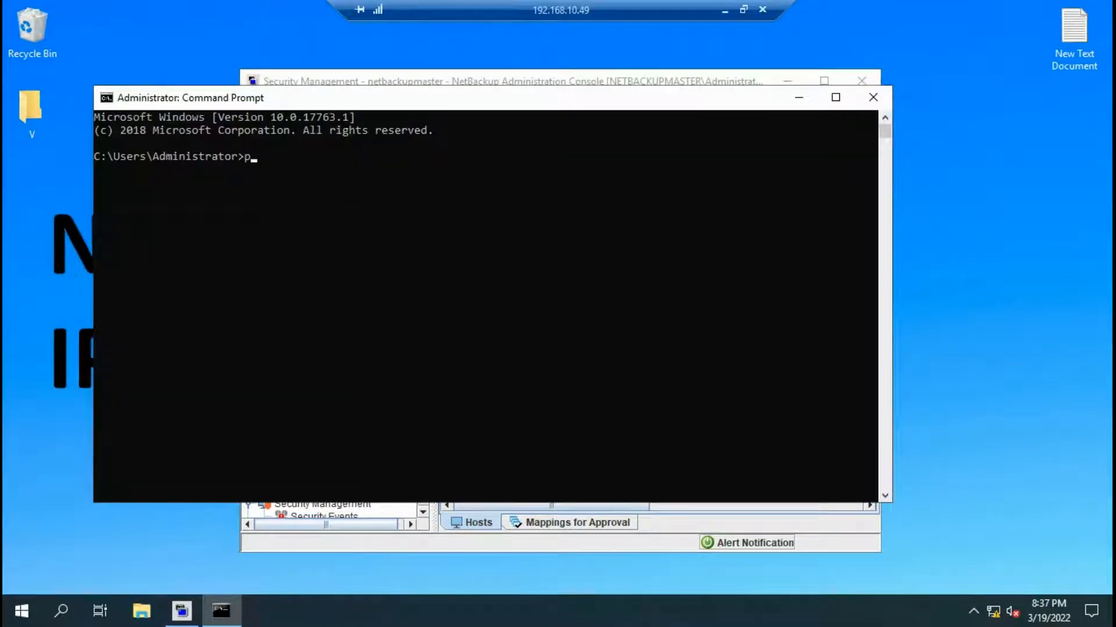
type("ing host1")
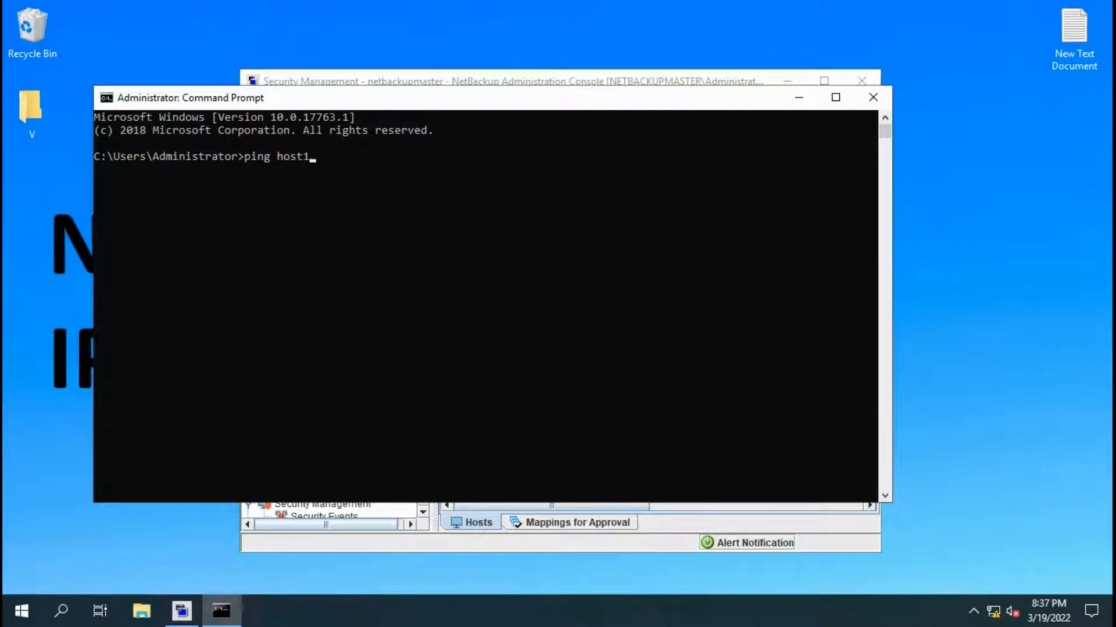
type("-win19")
key("Return")
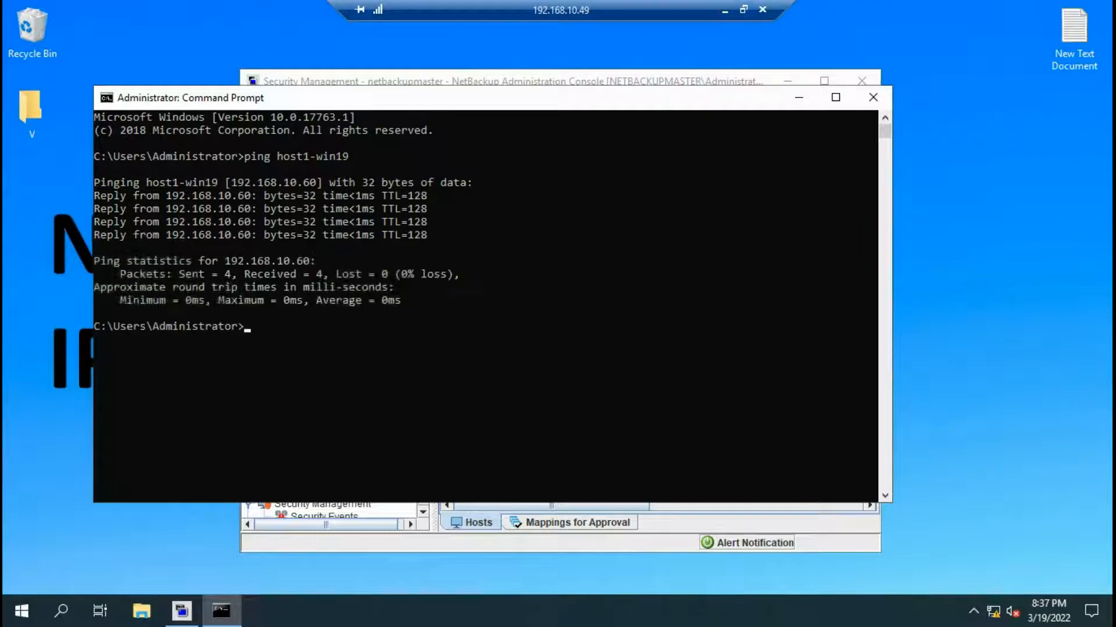
Return to the 192.168.10.60 remote session and view the Local Server properties in Server Manager
left_click(744, 10)
mouse_move(462, 611)
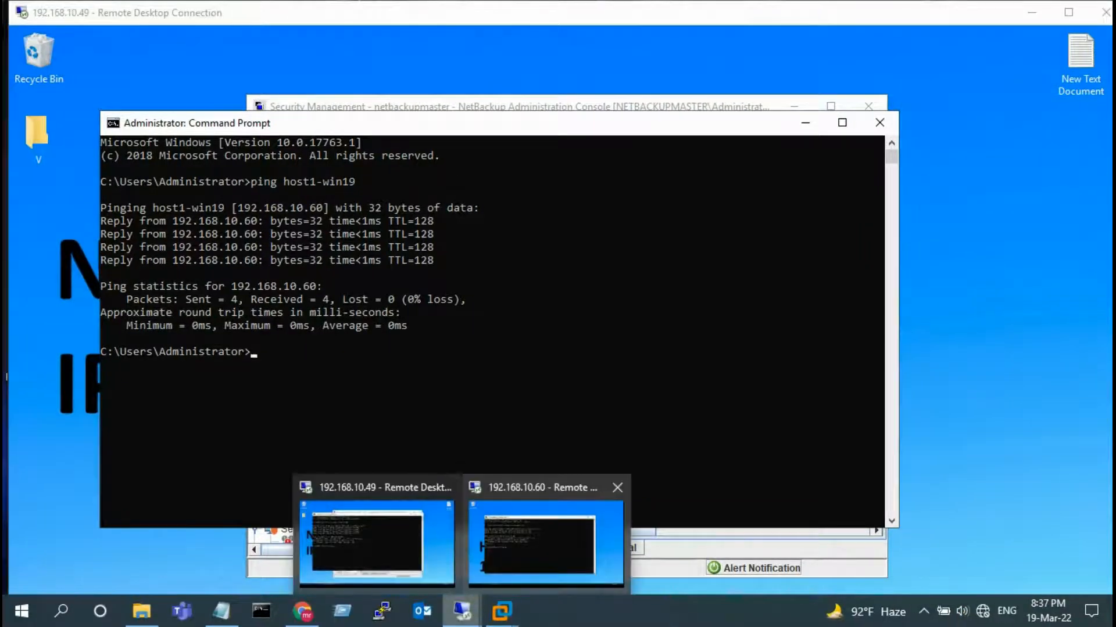
left_click(552, 535)
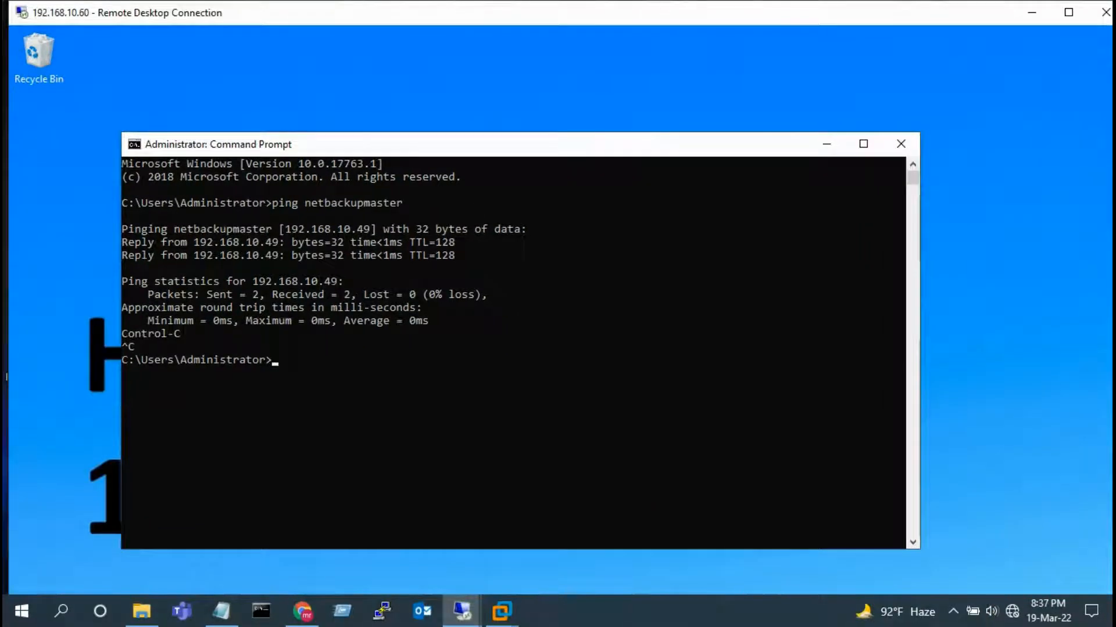
double_click(663, 7)
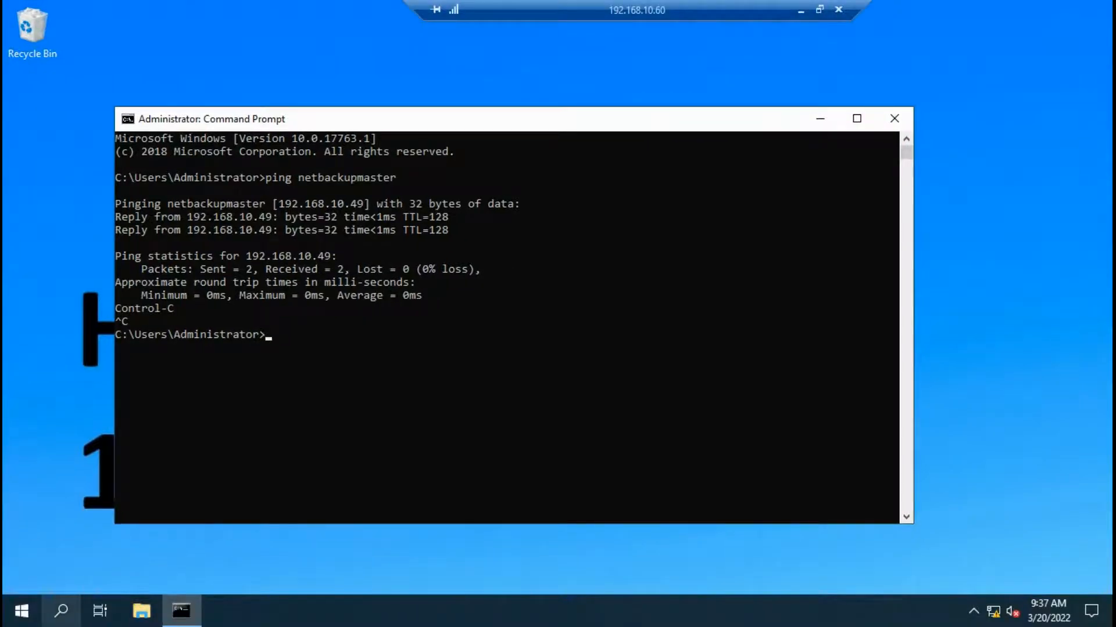
left_click(21, 611)
type("ser")
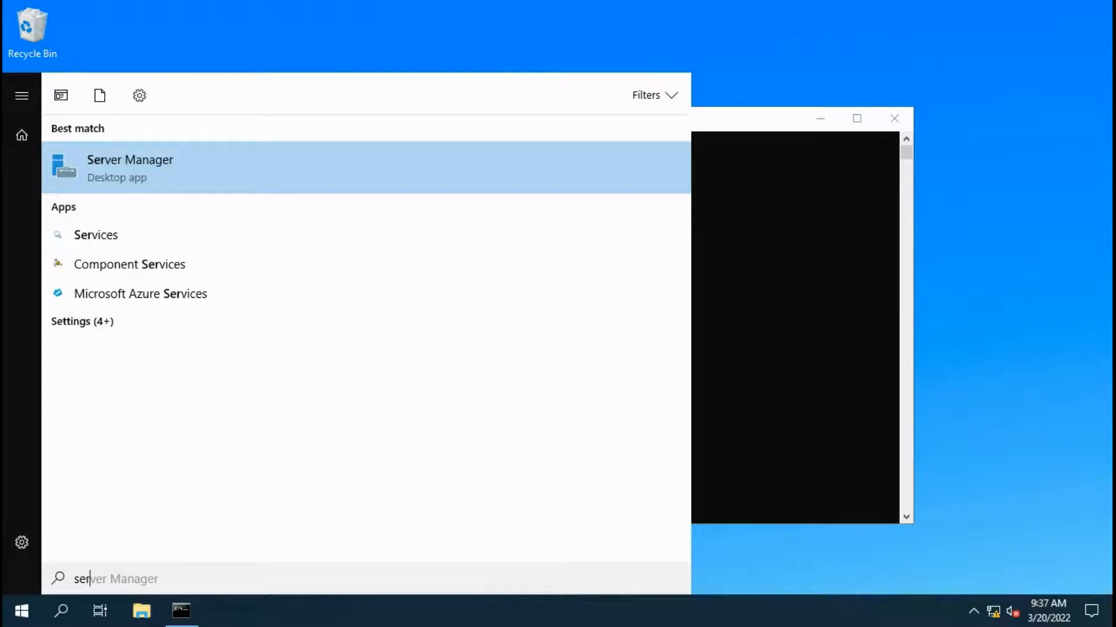
key("Return")
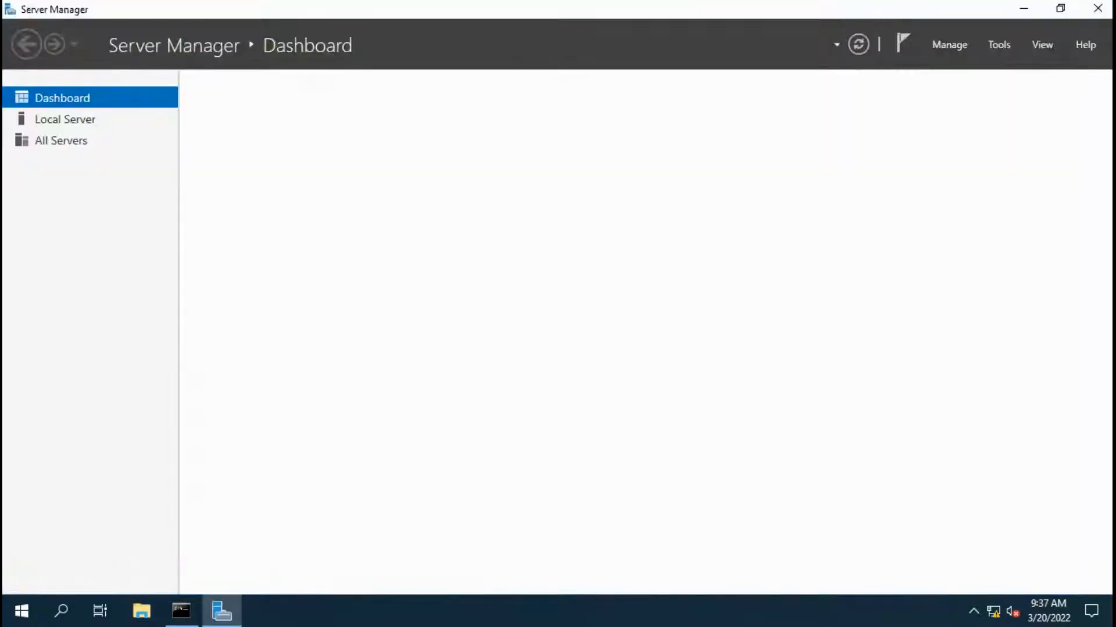
left_click(64, 119)
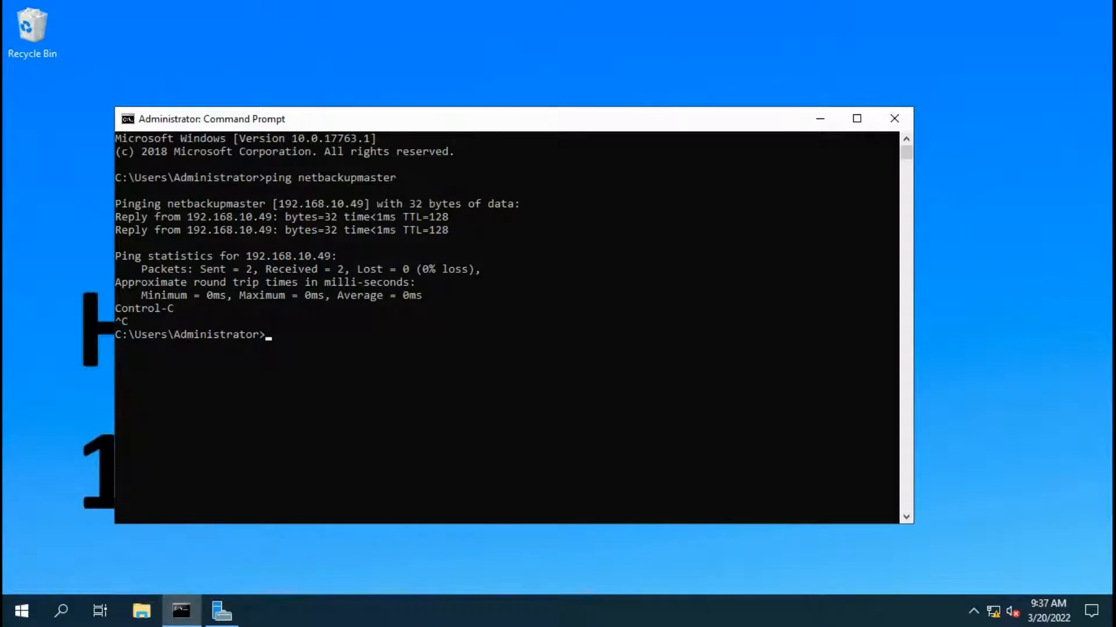
Clear the Command Prompt window away and launch the Browser application from the NetBackup_9.1_Win folder on the desktop
left_click(820, 119)
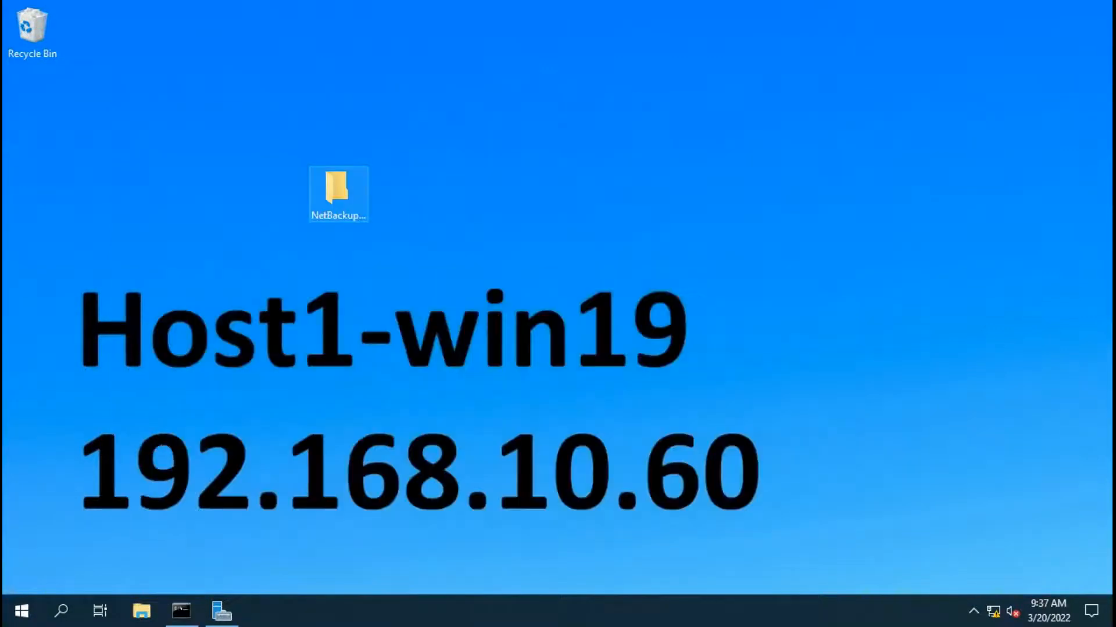
double_click(337, 192)
left_click(192, 204)
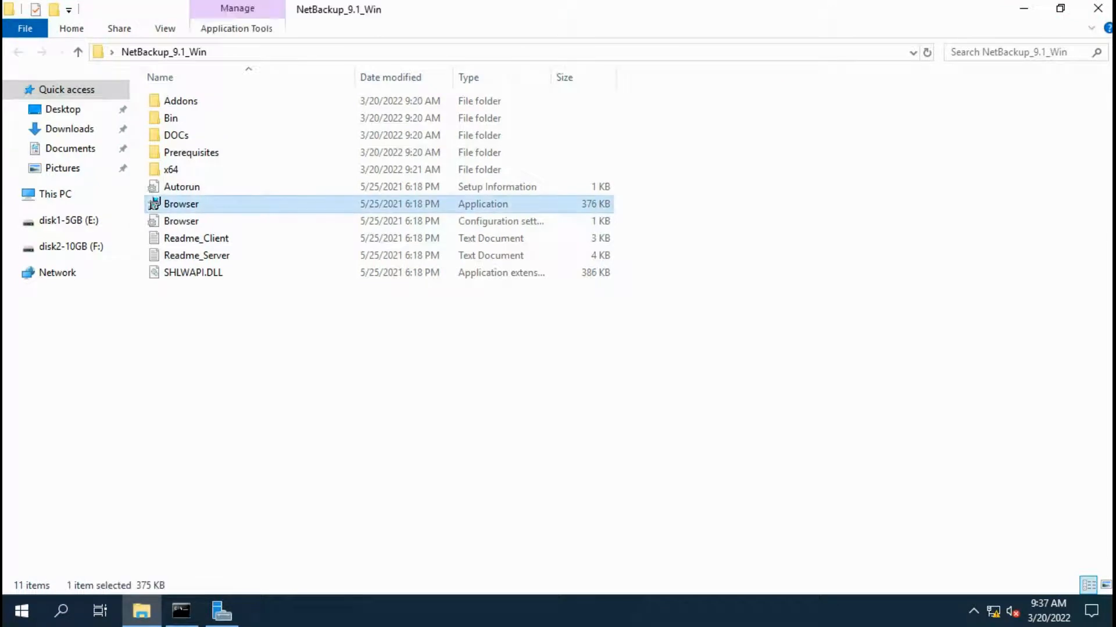
right_click(192, 204)
left_click(250, 232)
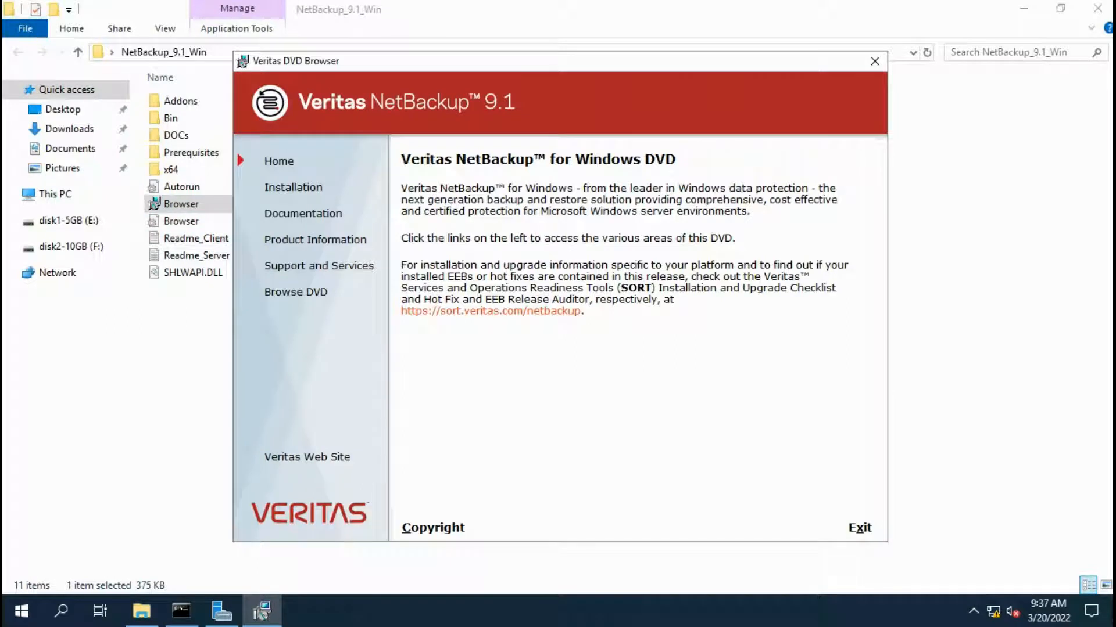
Start the NetBackup Client Software Installation and agree to proceed with User Account Control enabled
left_click(295, 188)
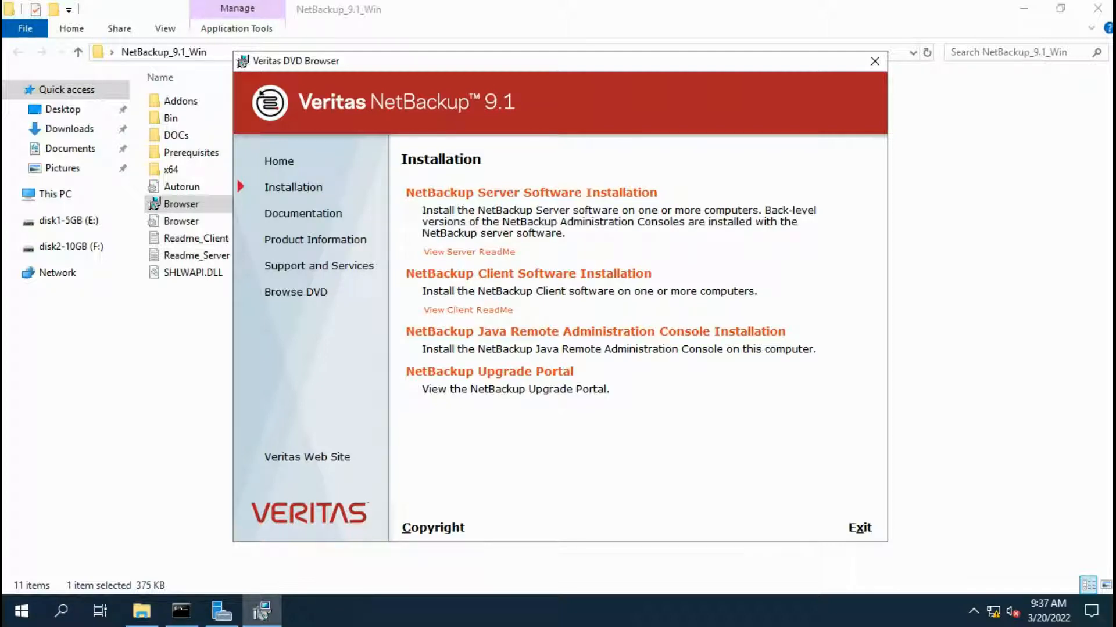
left_click(528, 274)
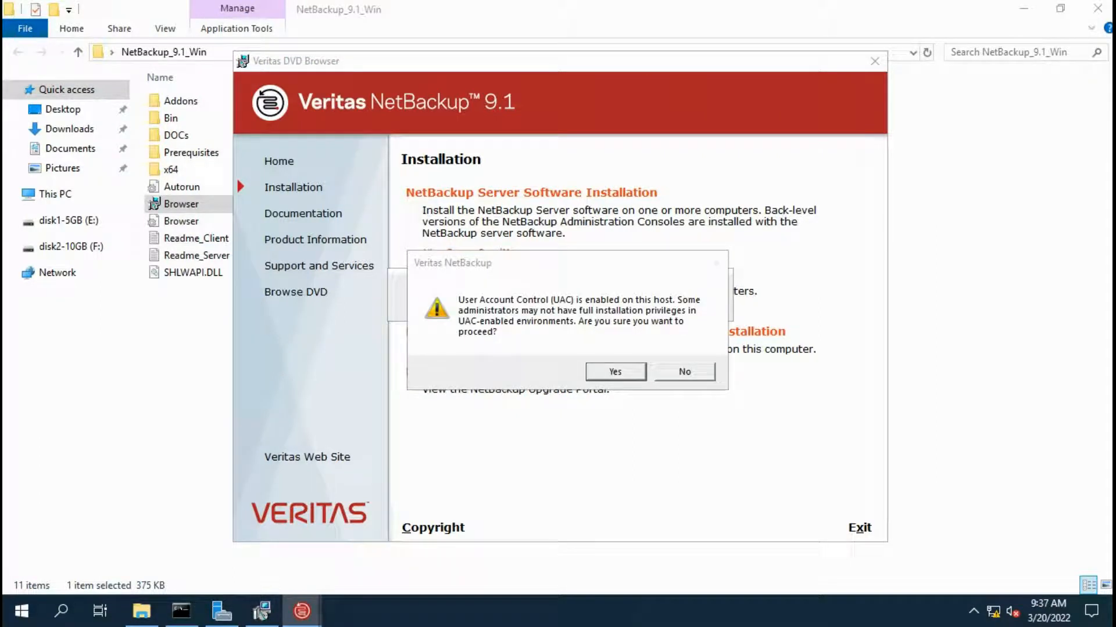
left_click(615, 372)
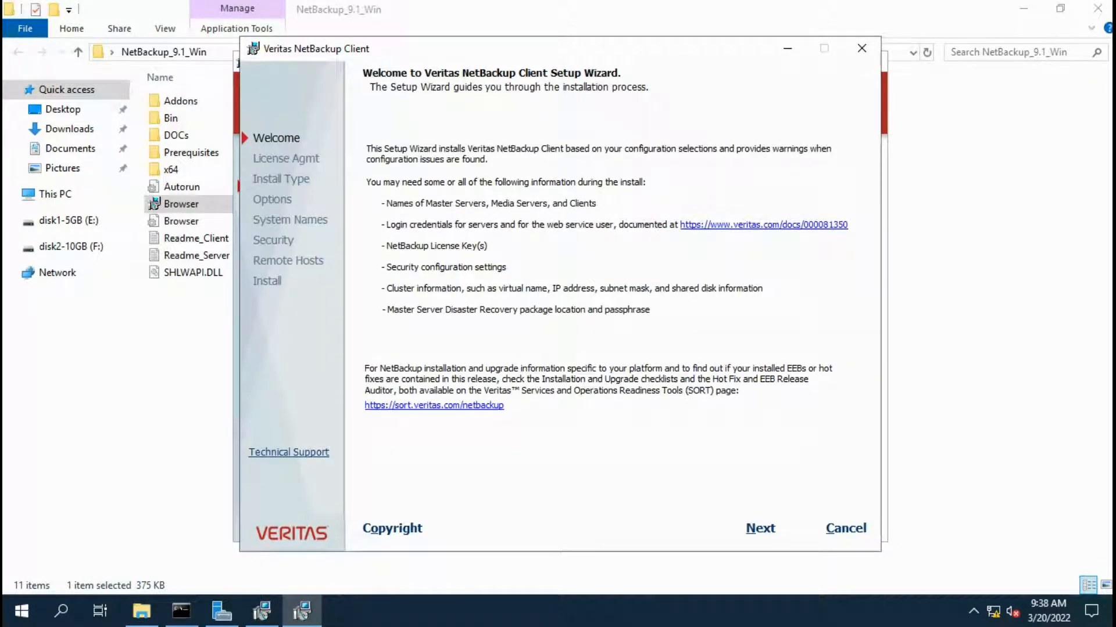
Agree to the Veritas Software License Agreement and proceed with a typical installation to this computer only
left_click(760, 529)
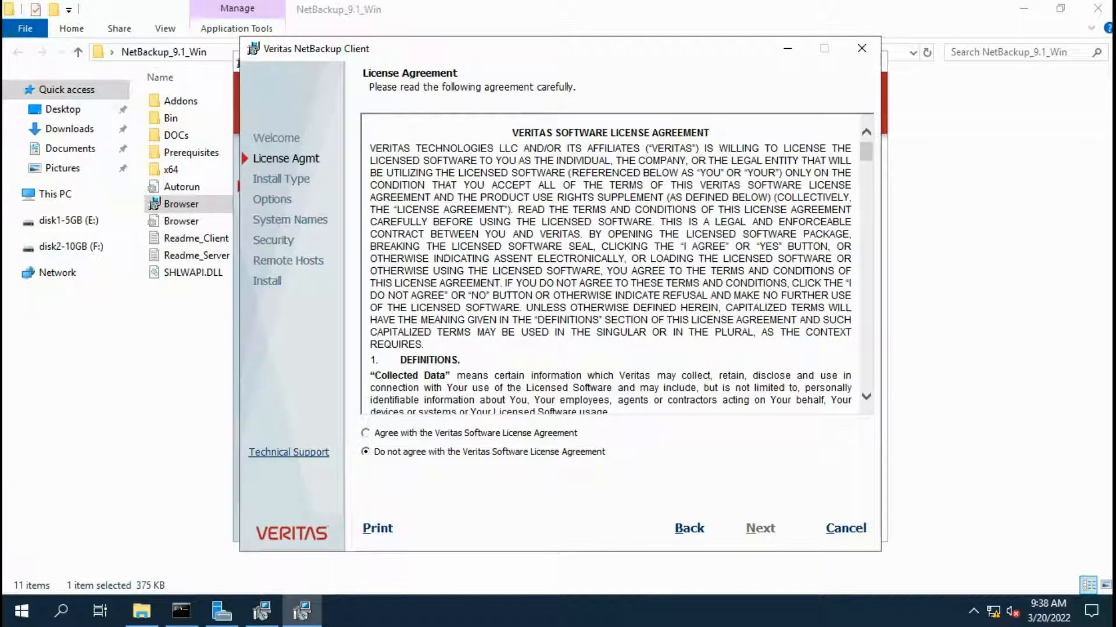
left_click(365, 433)
left_click(760, 529)
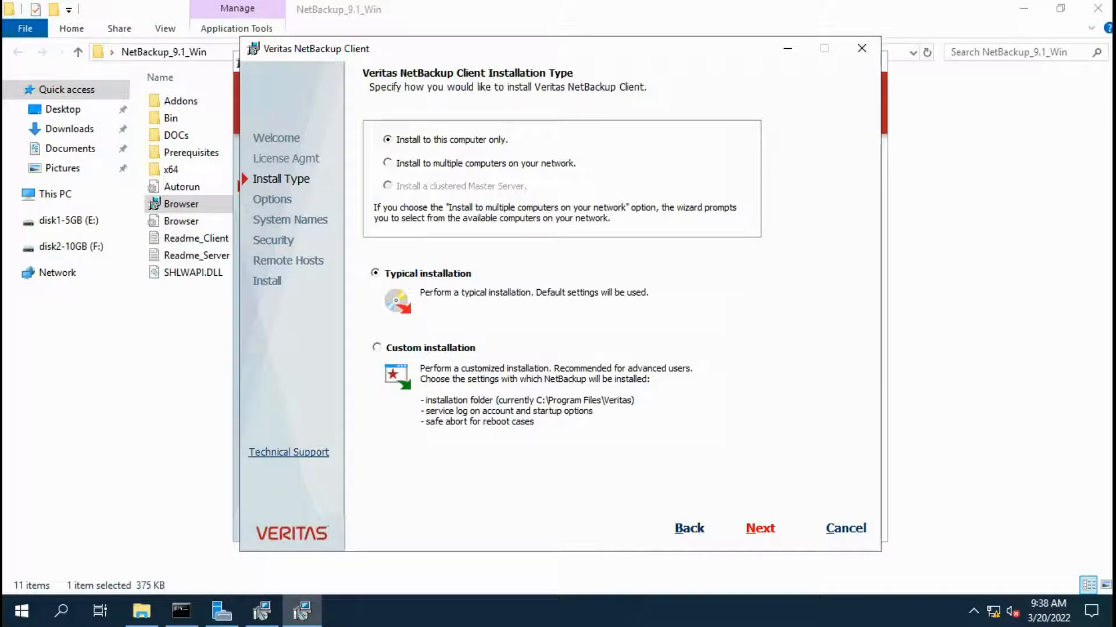
left_click(760, 529)
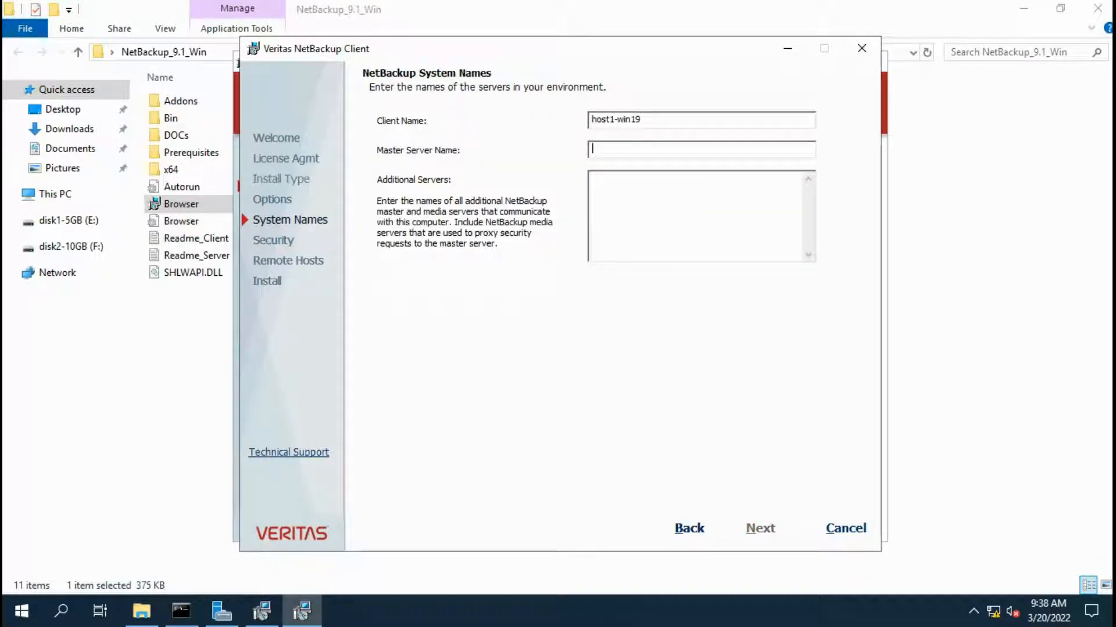
Enter netbackupmaster as the master server and additional server, and recognize its fingerprint to proceed with certificate deployment
type("netbackupmaster")
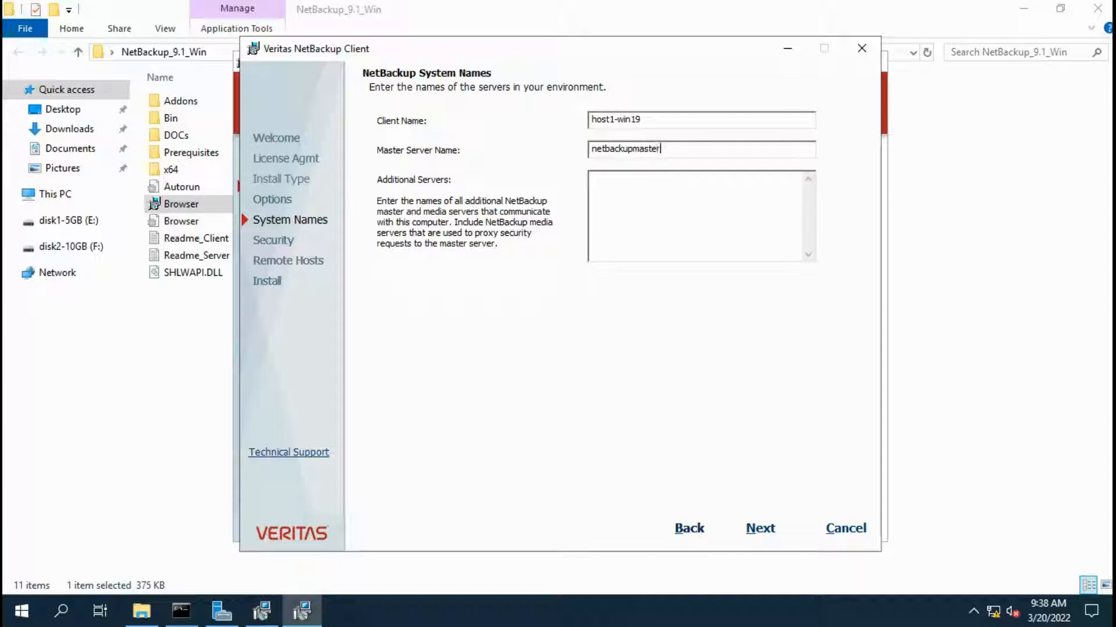
left_click(592, 178)
type("netbackupmaster")
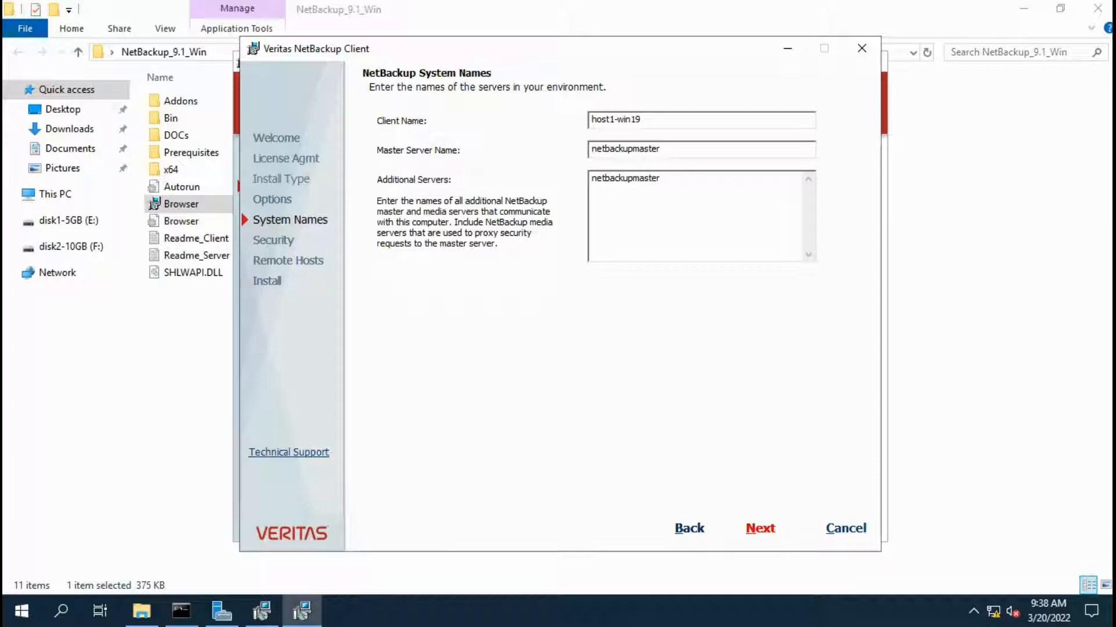
left_click(760, 529)
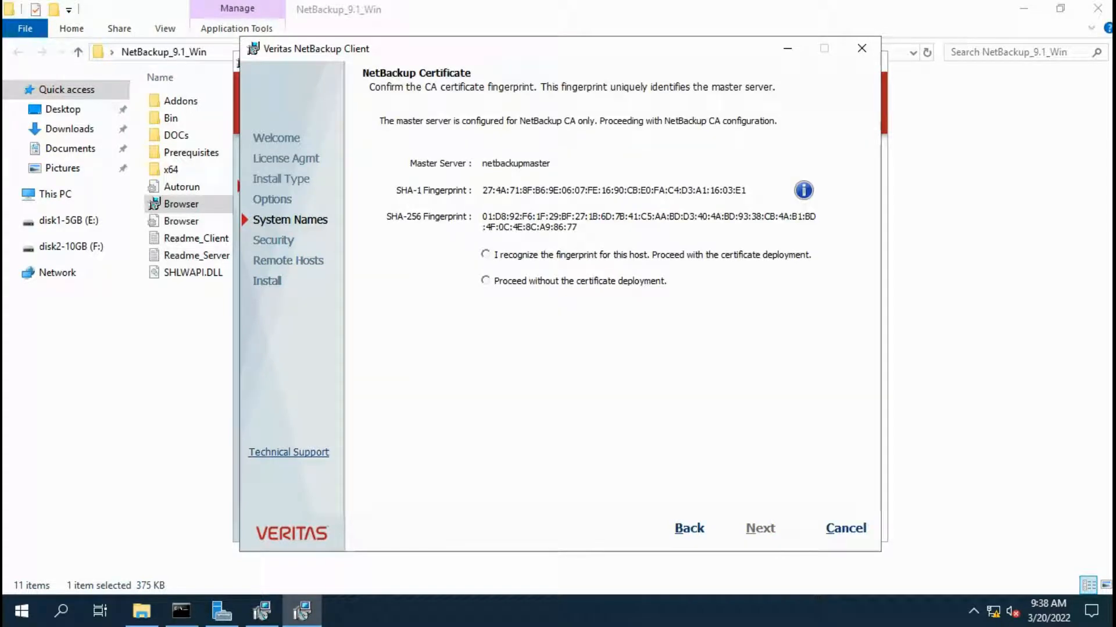
left_click(485, 253)
left_click(760, 528)
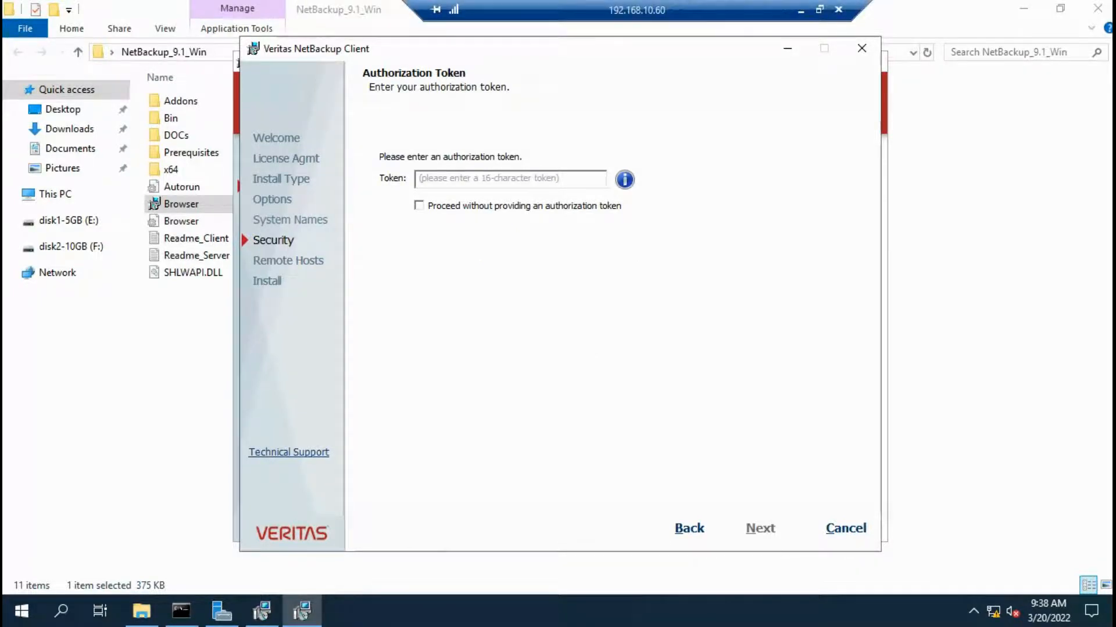
Switch to the 192.168.10.49 remote session and close its Command Prompt to get back to the NetBackup Administration Console
left_click(819, 10)
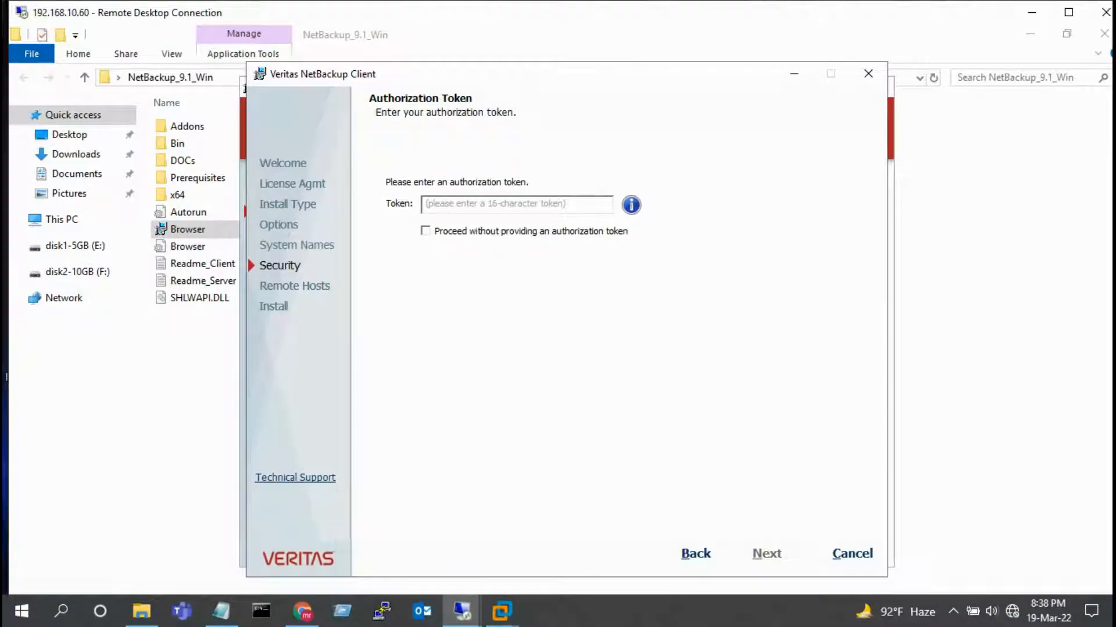
mouse_move(462, 611)
mouse_move(377, 540)
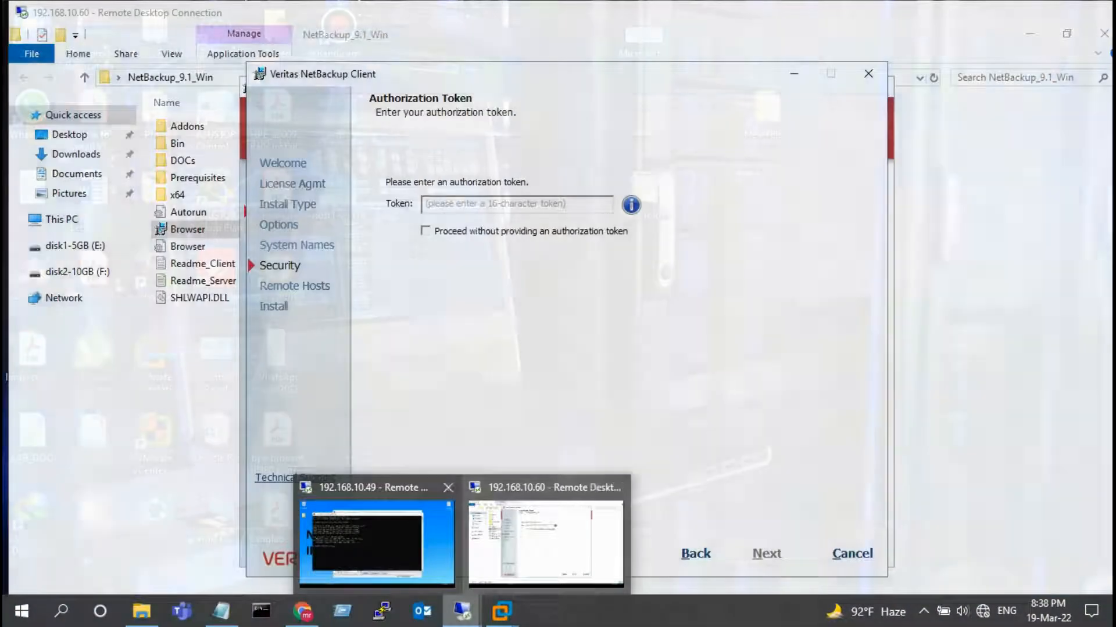
left_click(376, 544)
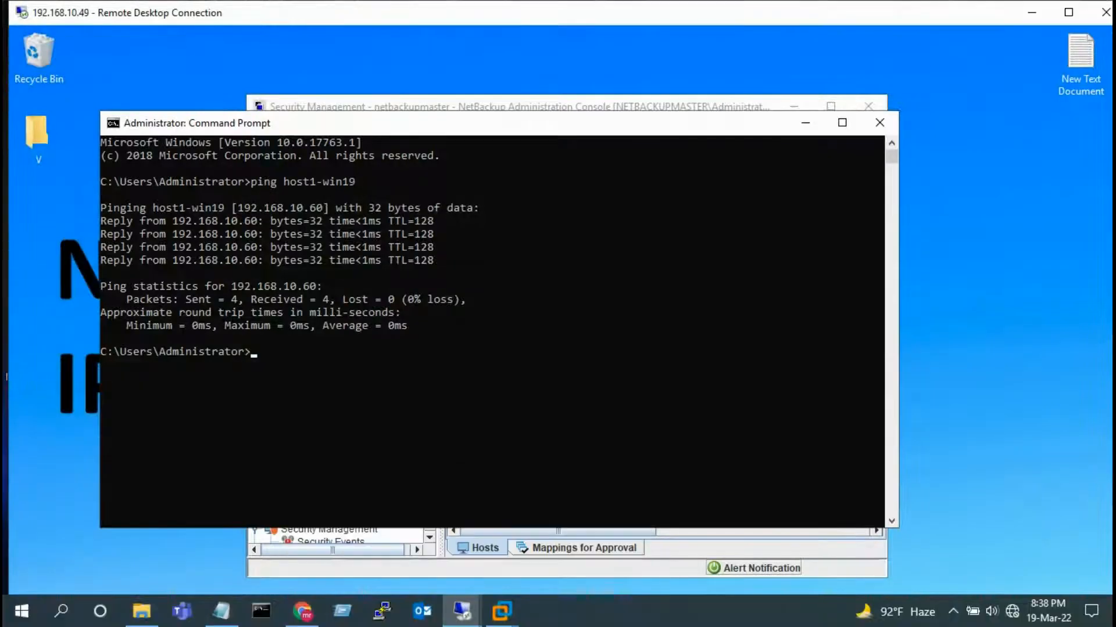
left_click(879, 122)
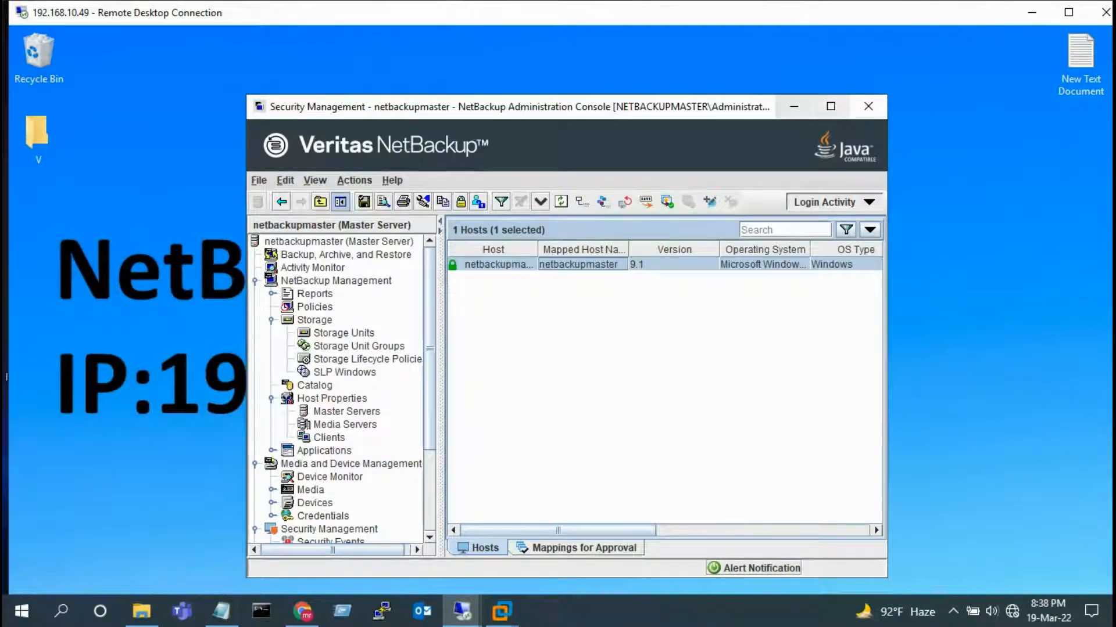
Review the existing hosts, refresh the host certificates list and check Access Management under Security Management on netbackupmaster
left_click_drag(697, 106, 680, 66)
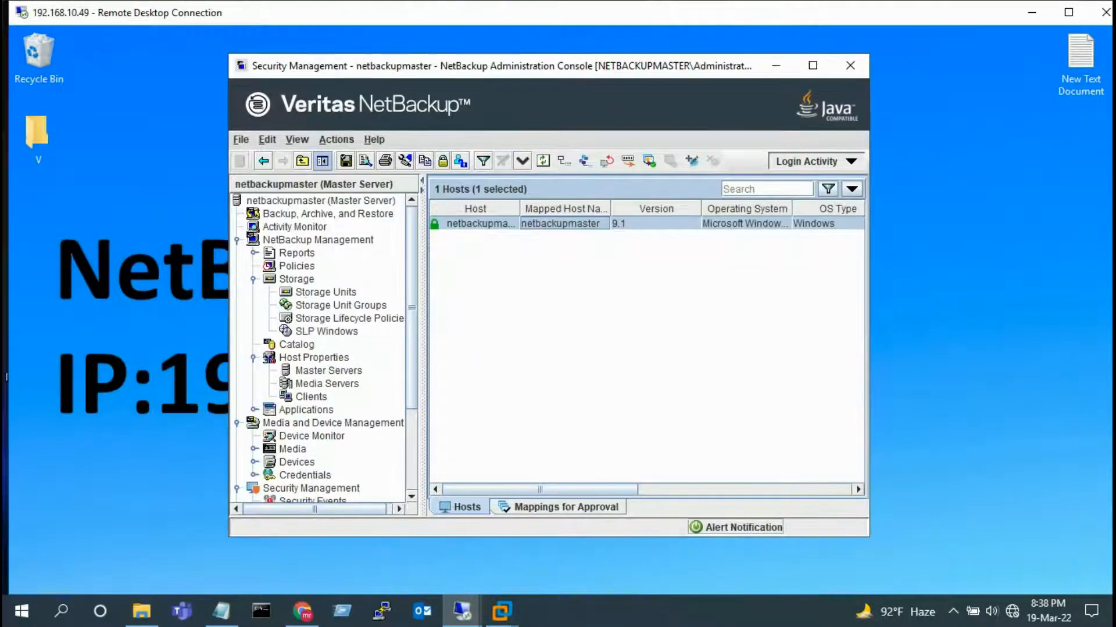
key("ctrl+alt+Break")
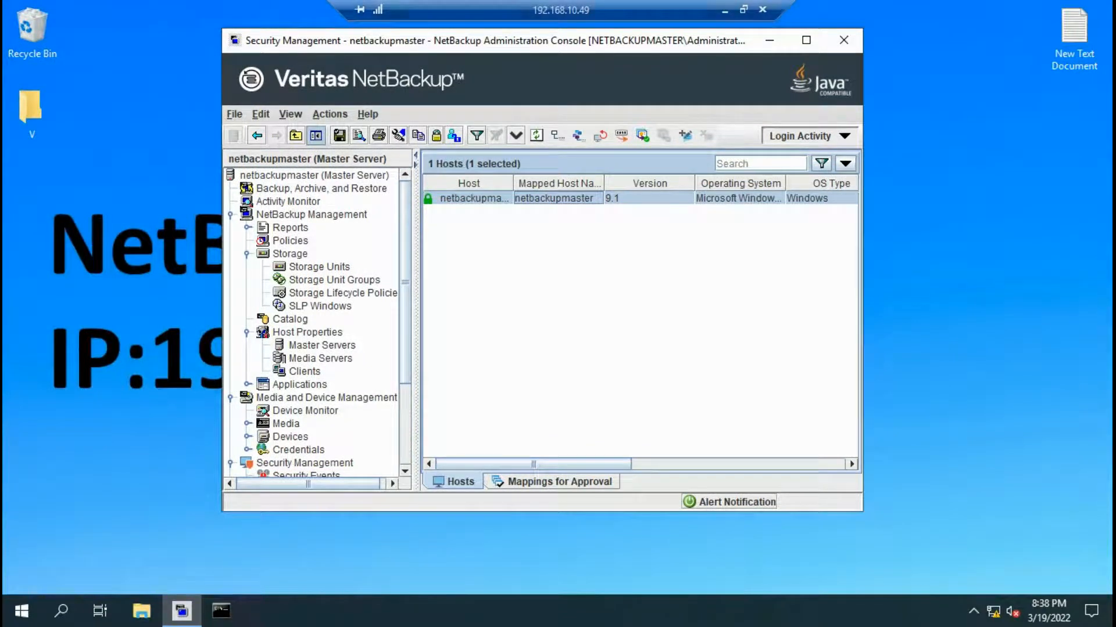
scroll(313, 325, "down", 3)
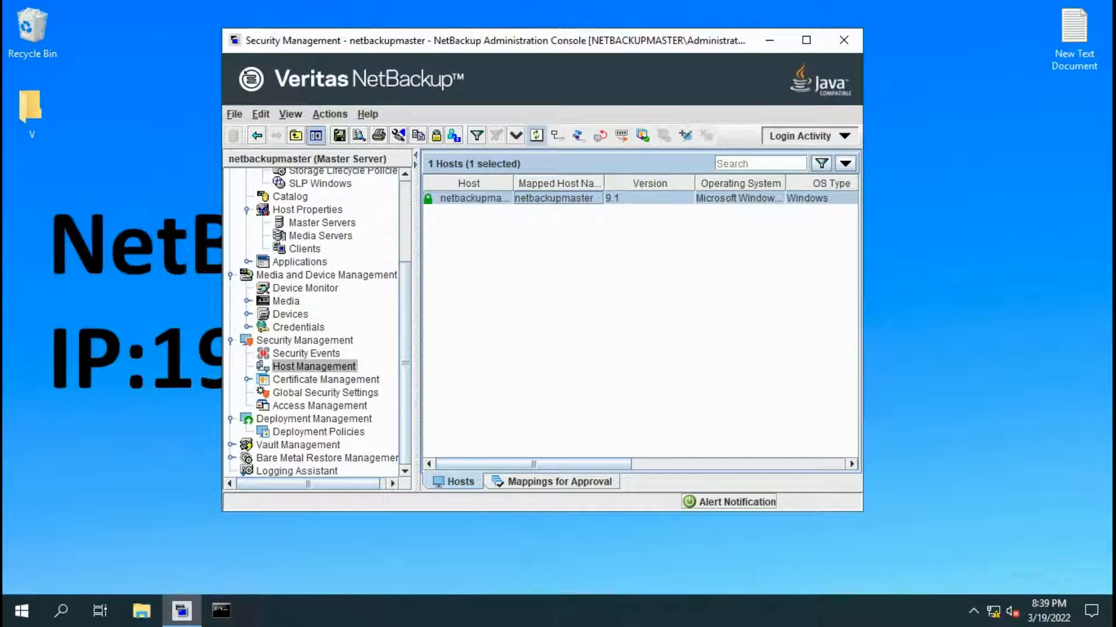
left_click(542, 281)
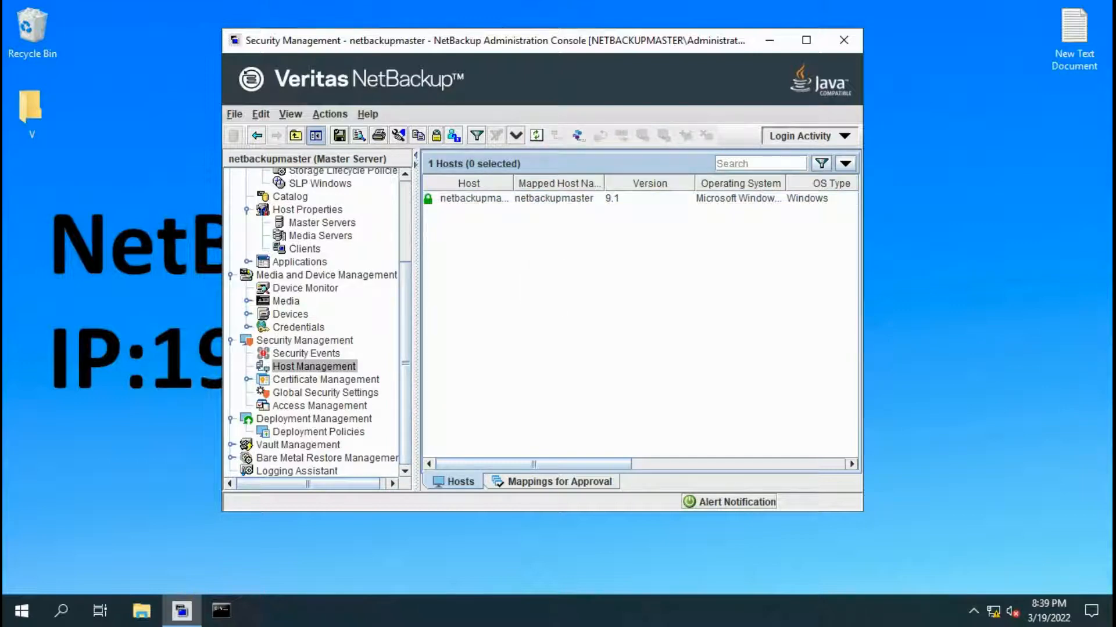
left_click(326, 380)
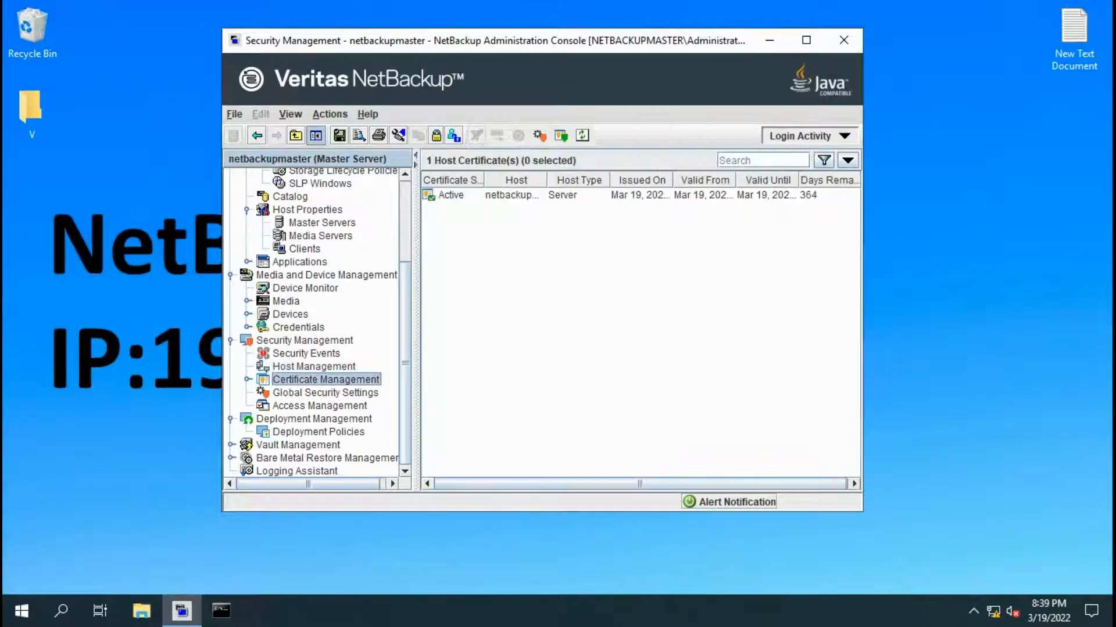
left_click(582, 136)
left_click(320, 406)
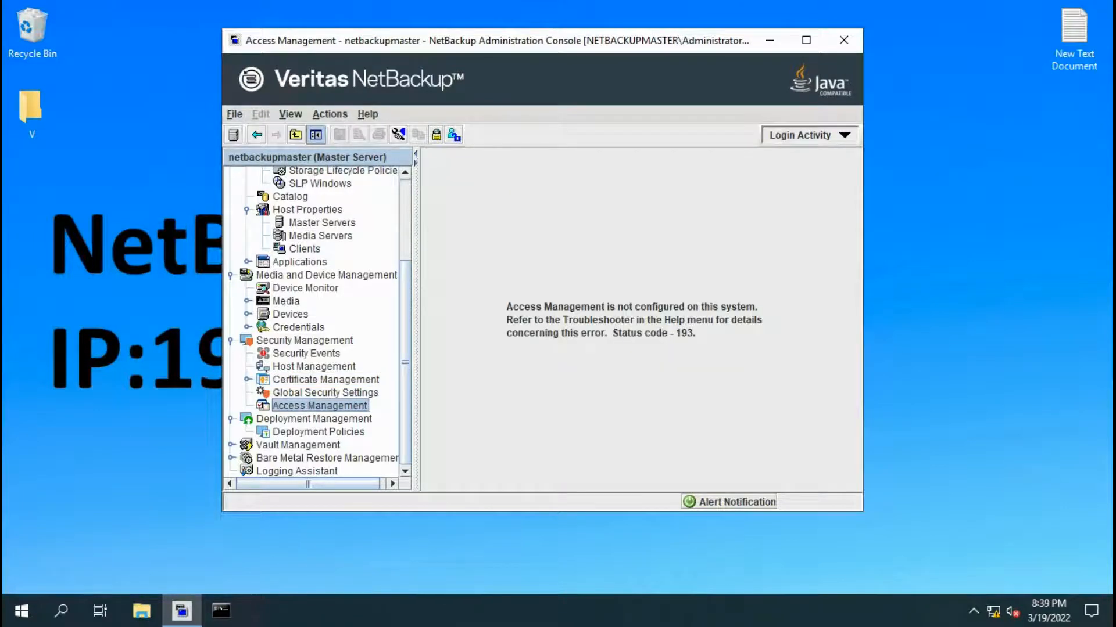
Maximize the NetBackup Administration Console and open Token Management under Certificate Management
left_click(806, 40)
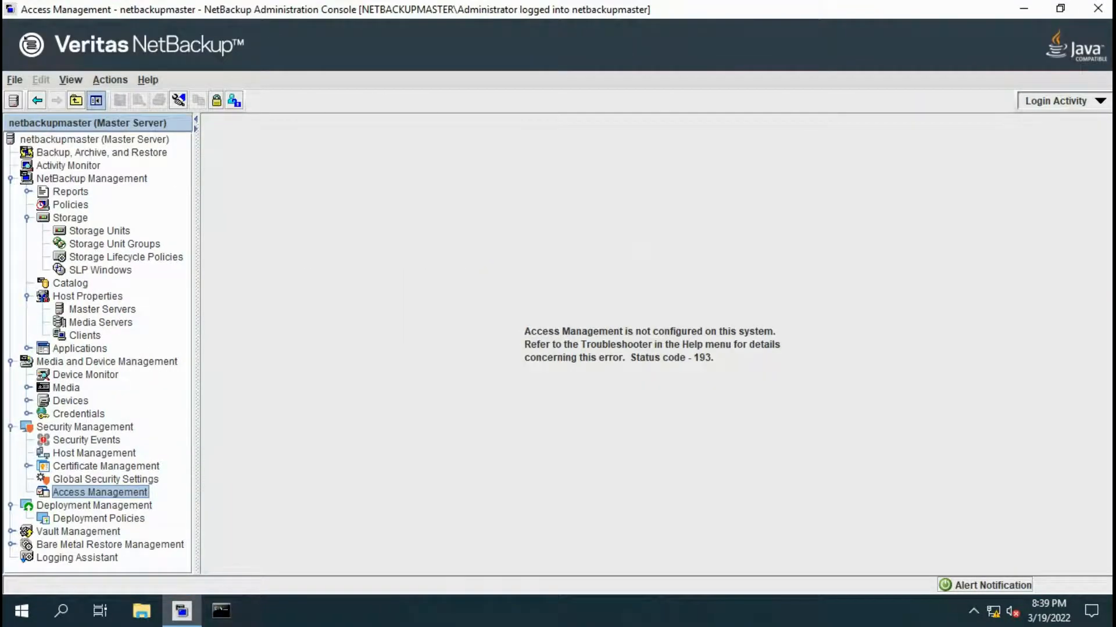
left_click(28, 467)
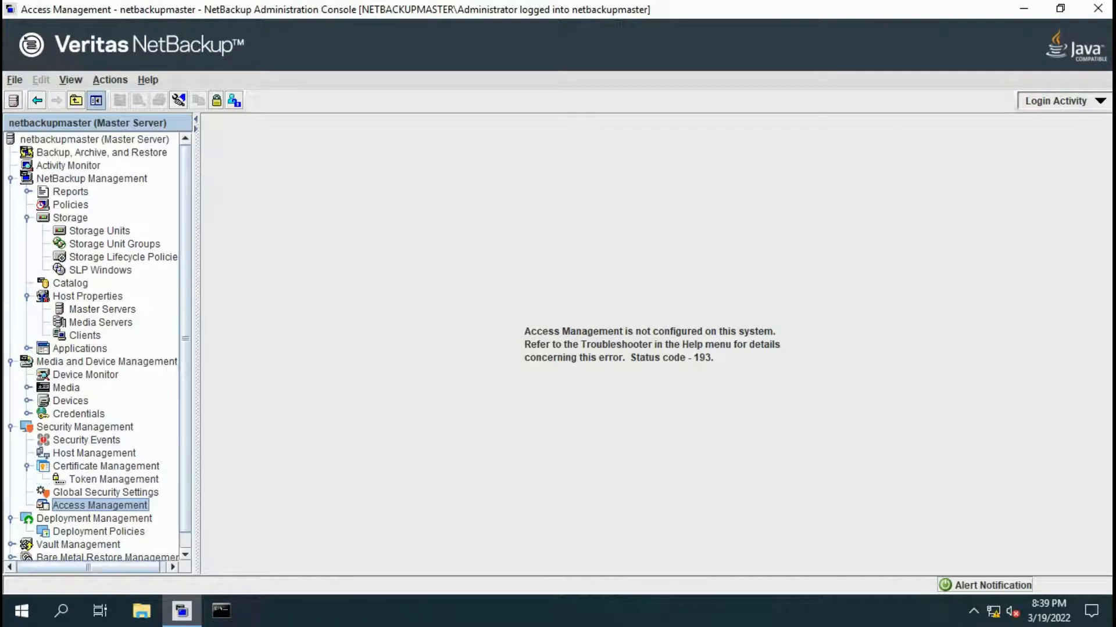
left_click(113, 479)
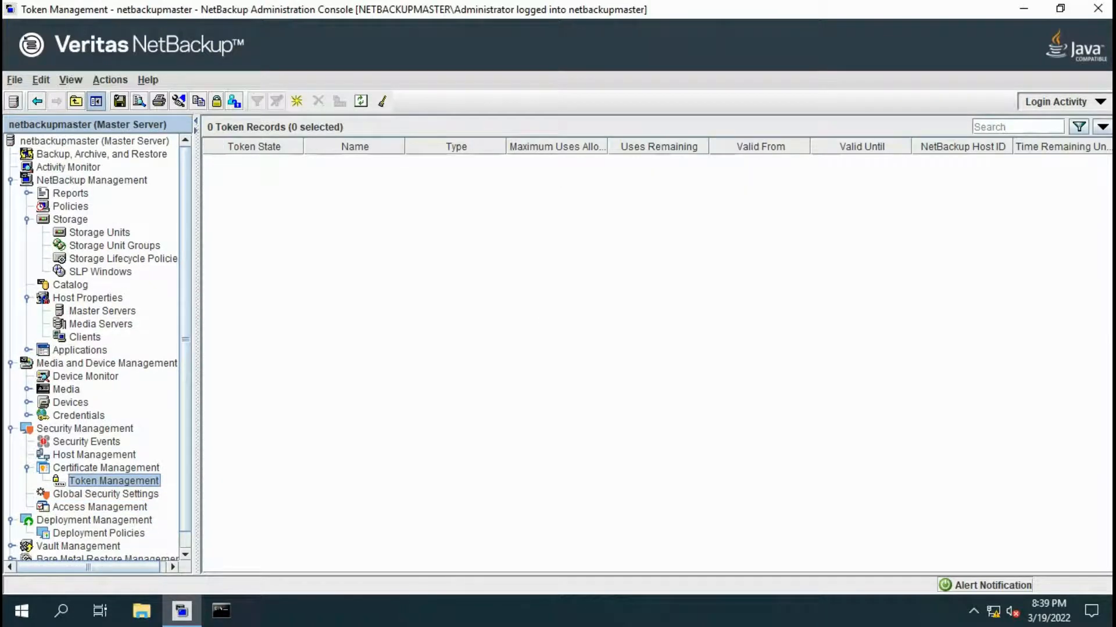
Create a token named "for windows Server" with 999 maximum uses and a validity of 999 days, and copy its value
right_click(317, 239)
left_click(367, 249)
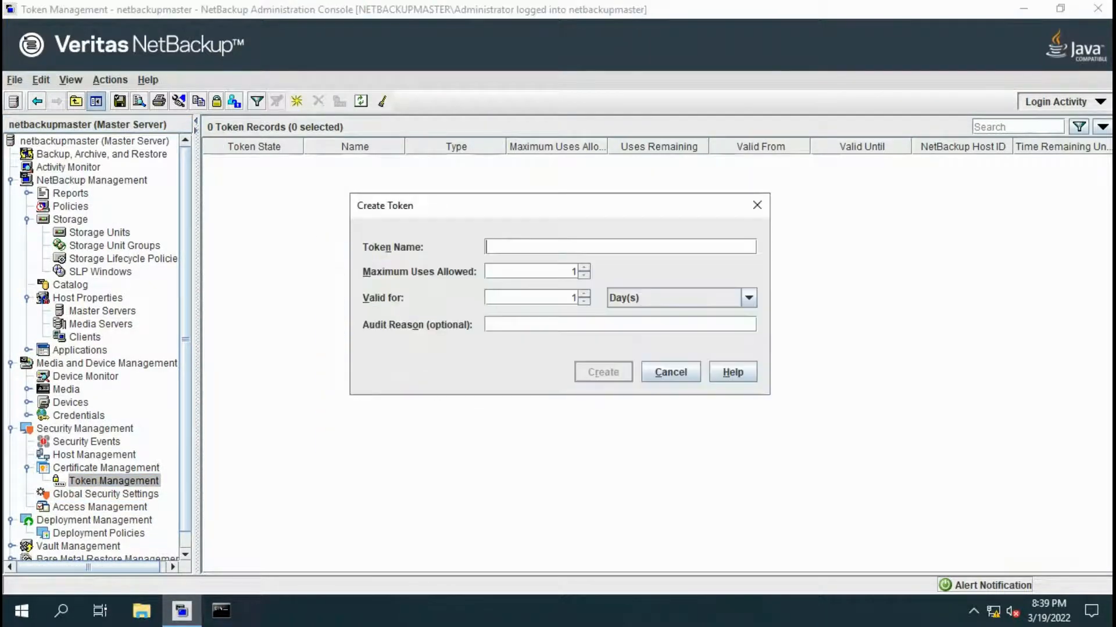
type("for wind")
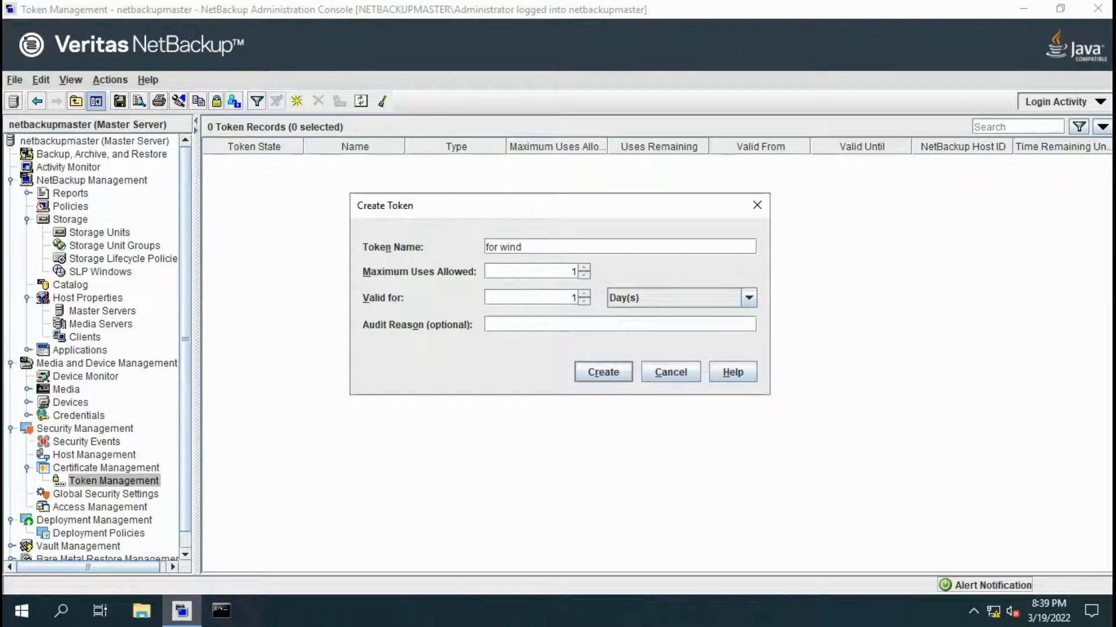
type("ows Server")
key("Tab")
type("999")
key("Tab")
type("999")
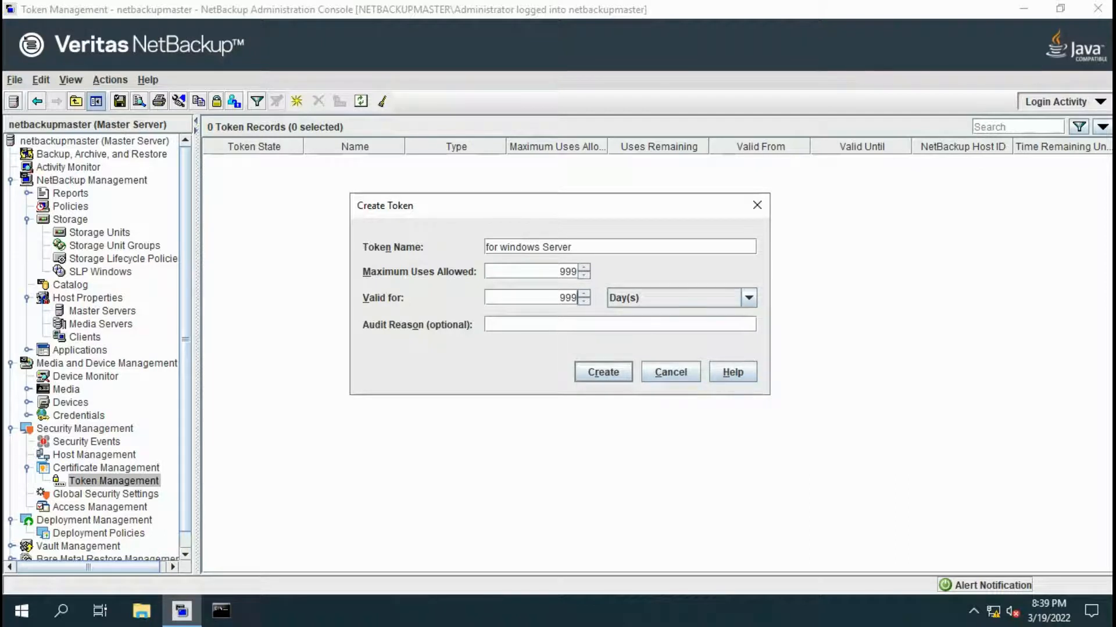
key("Return")
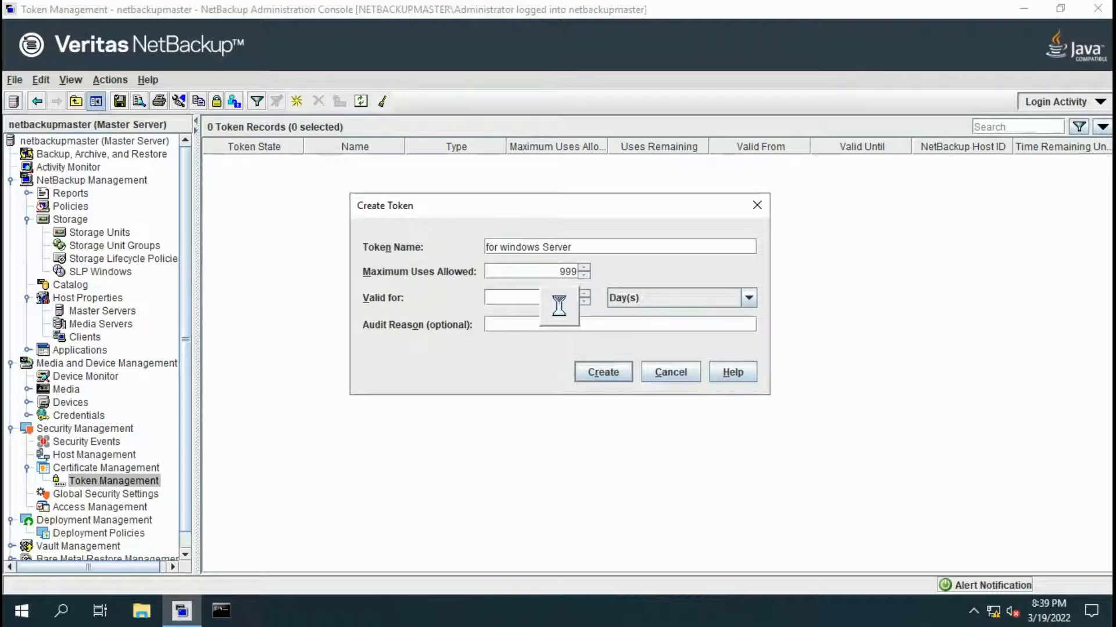
key("Return")
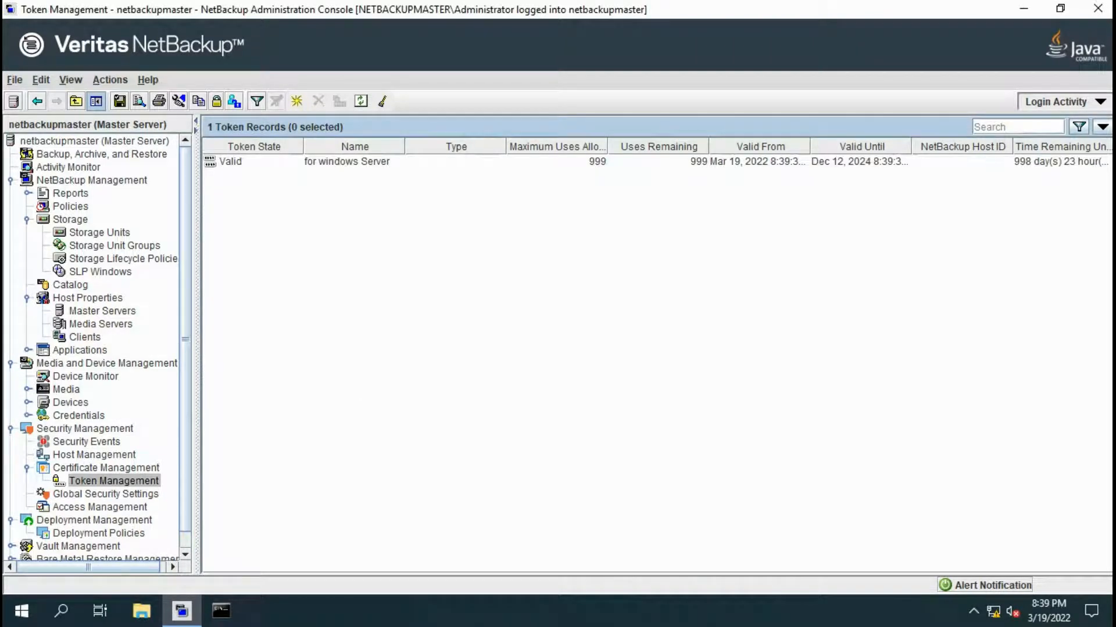
Paste the copied authorization token into a new Notepad document on the local computer and minimize it
left_click(1059, 8)
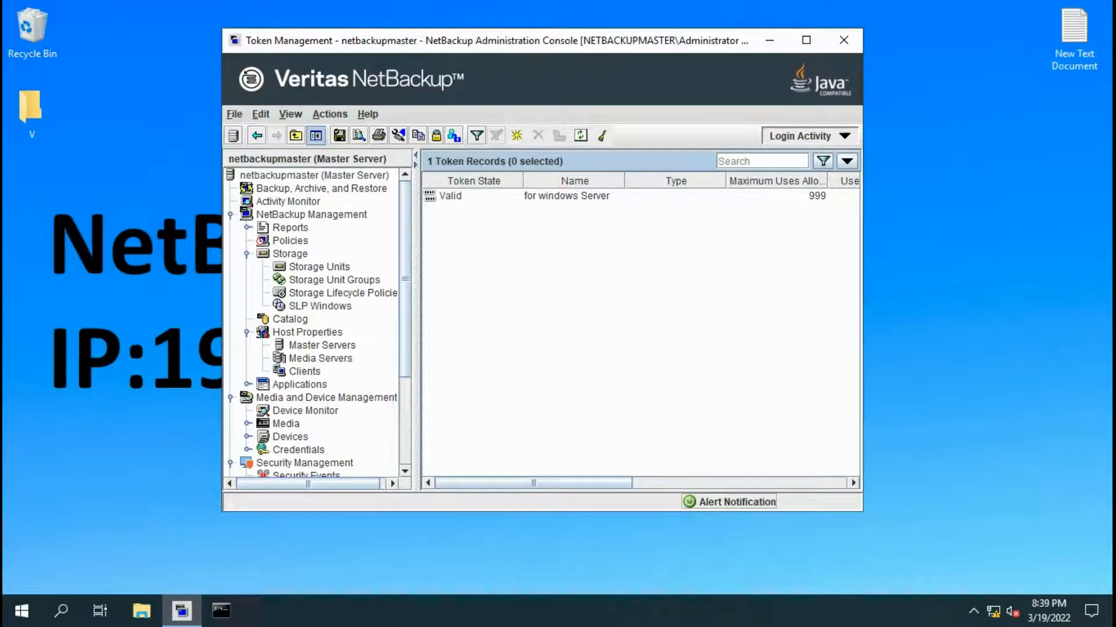
left_click(743, 9)
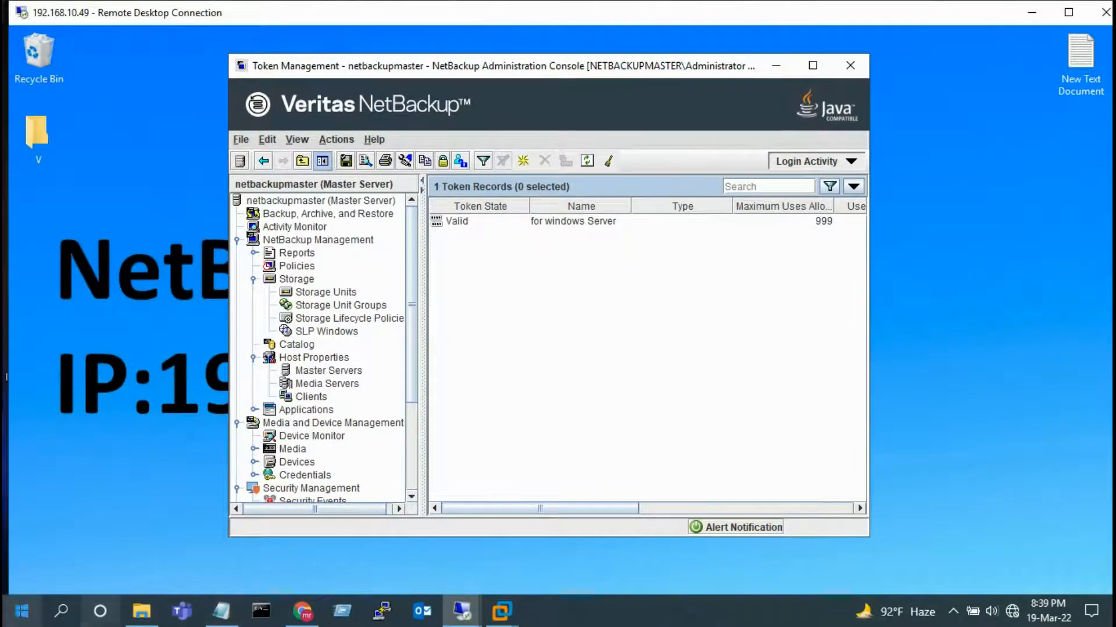
left_click(21, 612)
type("note")
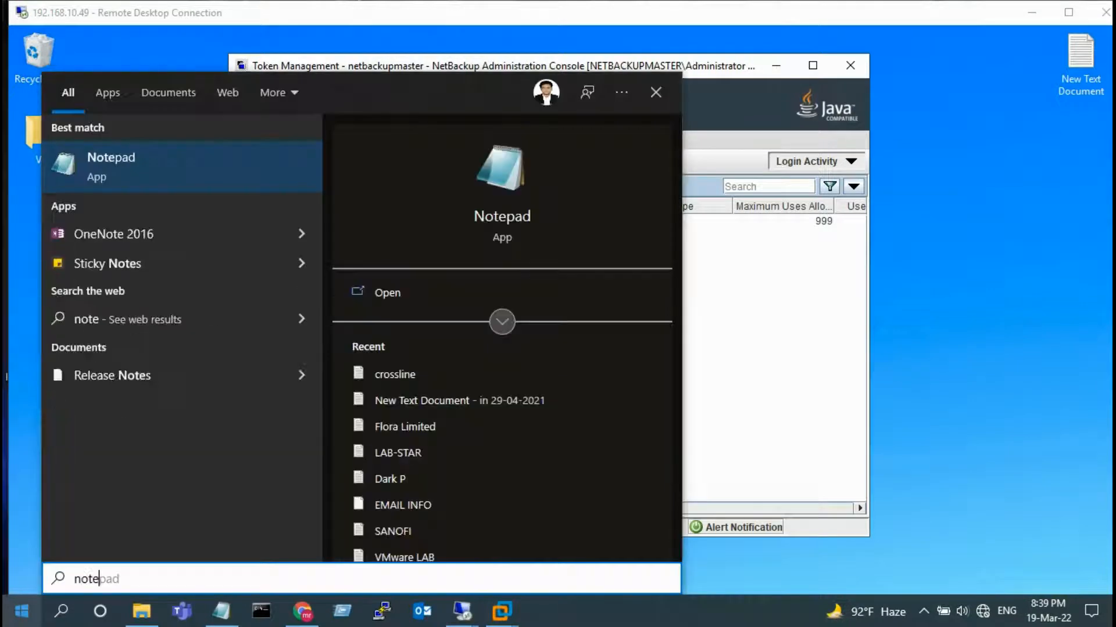
key("alt+Tab")
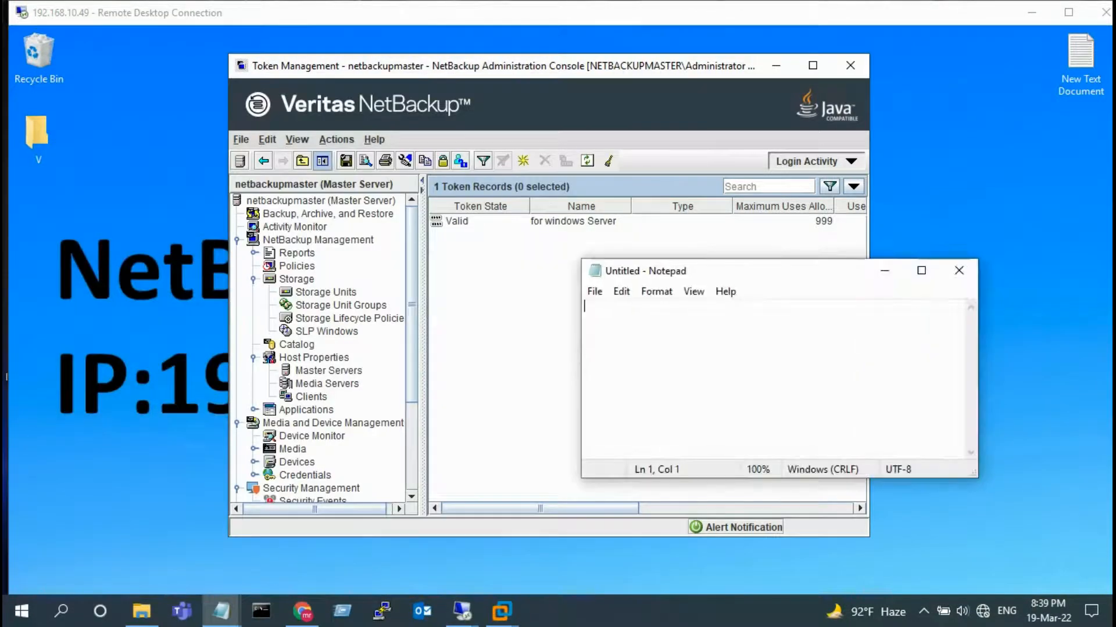
key("ctrl+v")
key("ctrl+a")
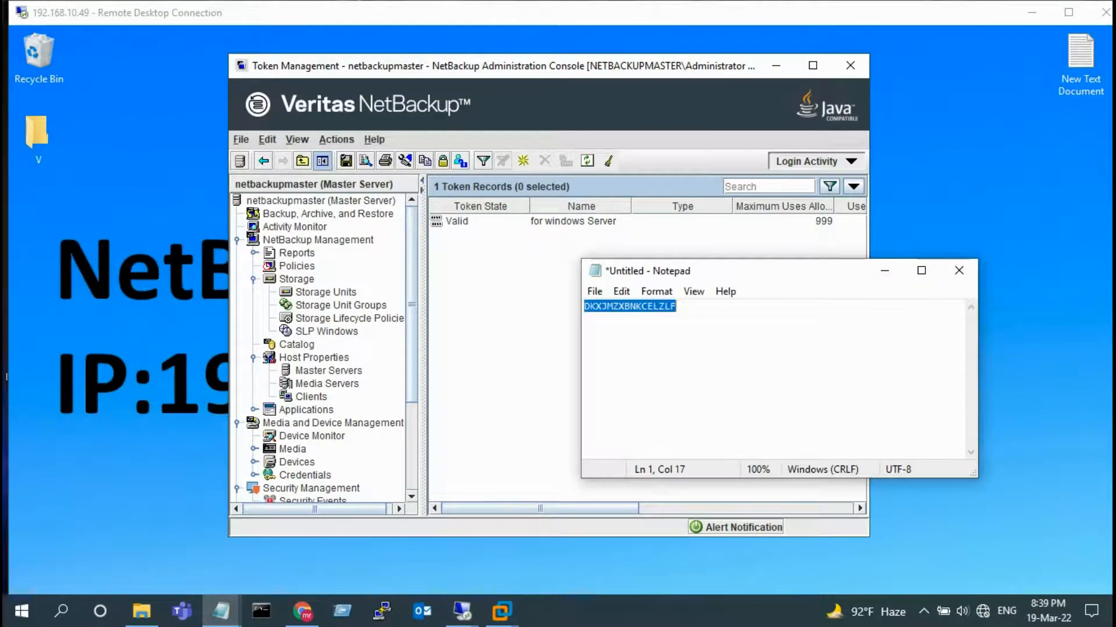
left_click(884, 271)
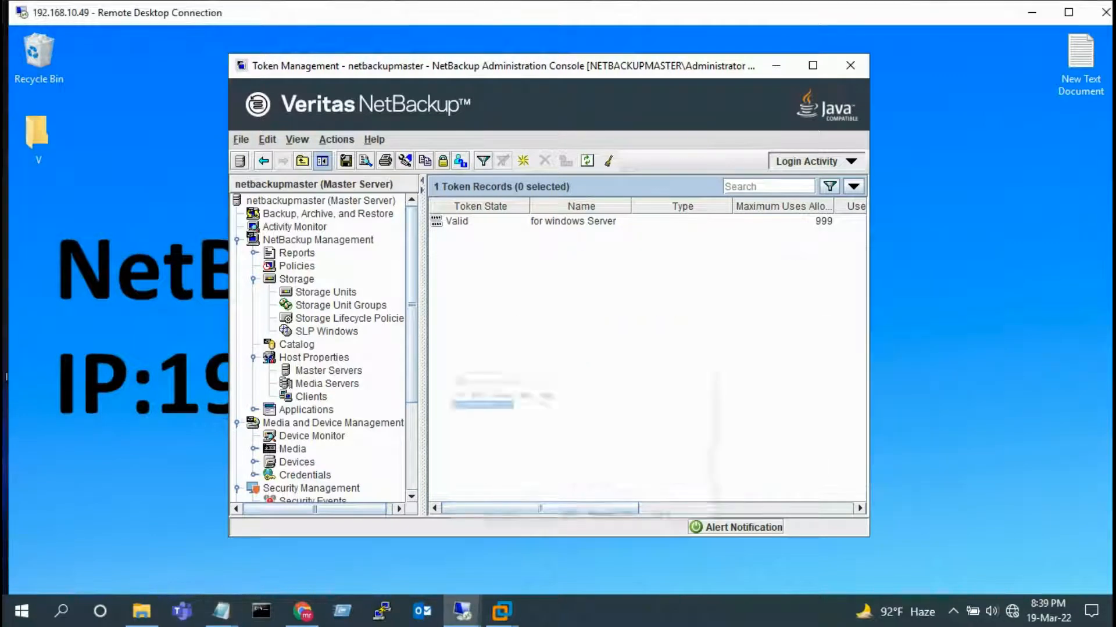
Switch to the 192.168.10.60 remote session, paste the authorization token into the client installer and proceed with the host certificate deployment
left_click(1068, 12)
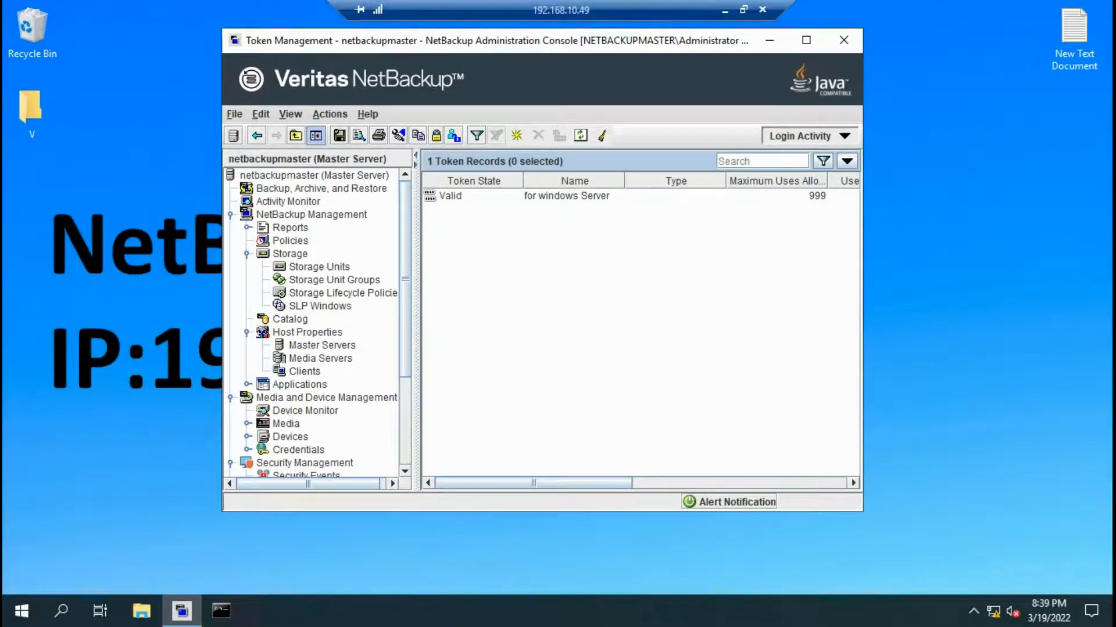
left_click(743, 9)
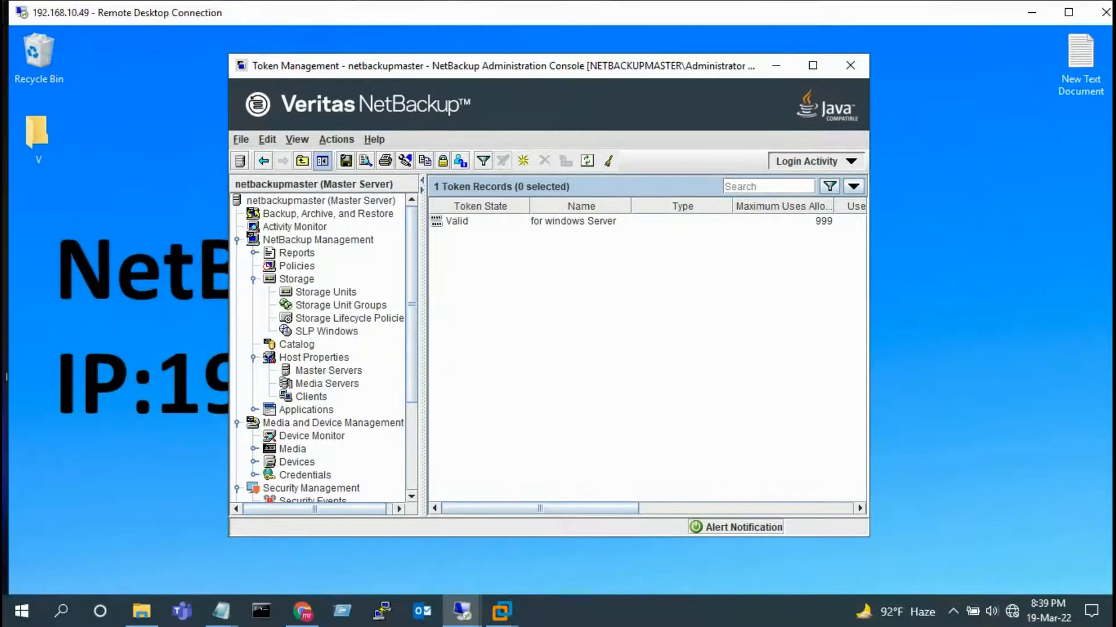
mouse_move(462, 611)
left_click(374, 533)
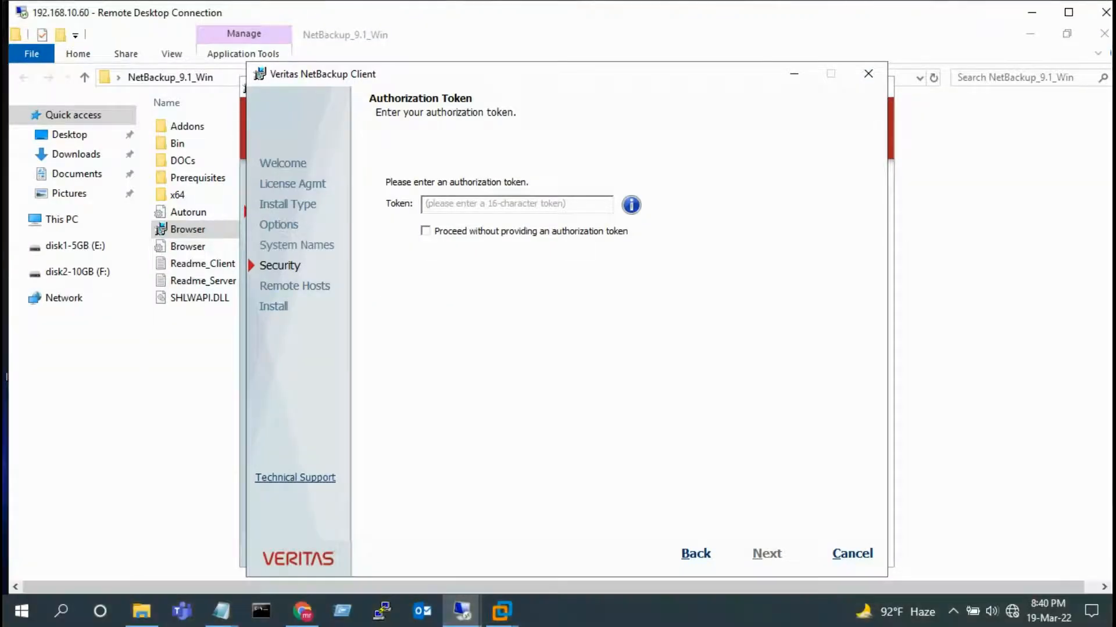
key("ctrl+alt+Break")
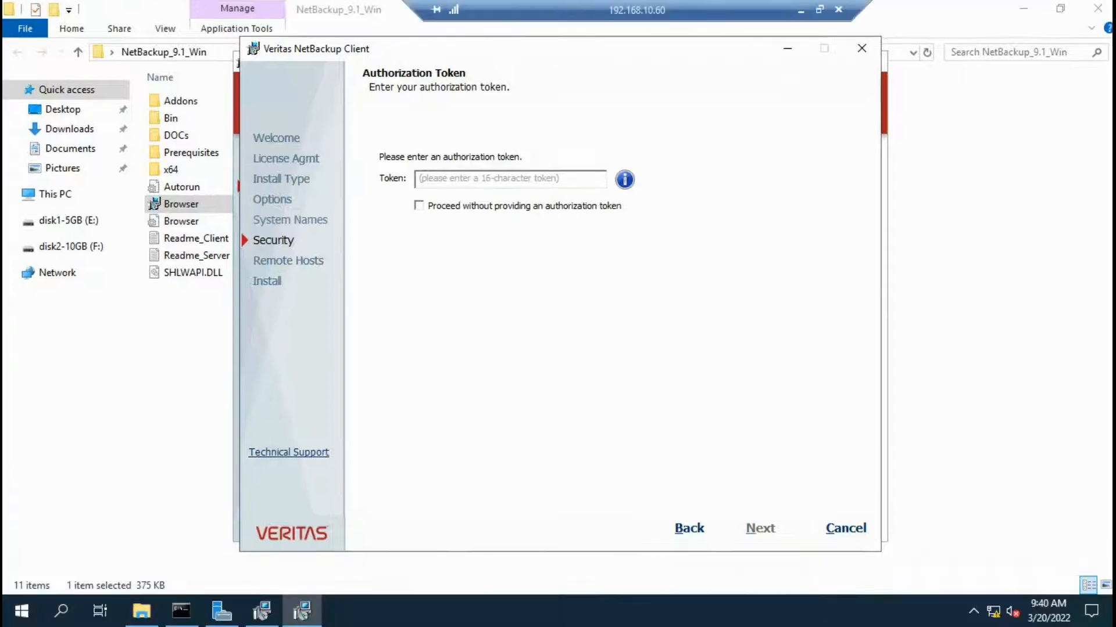
left_click(453, 179)
key("ctrl+v")
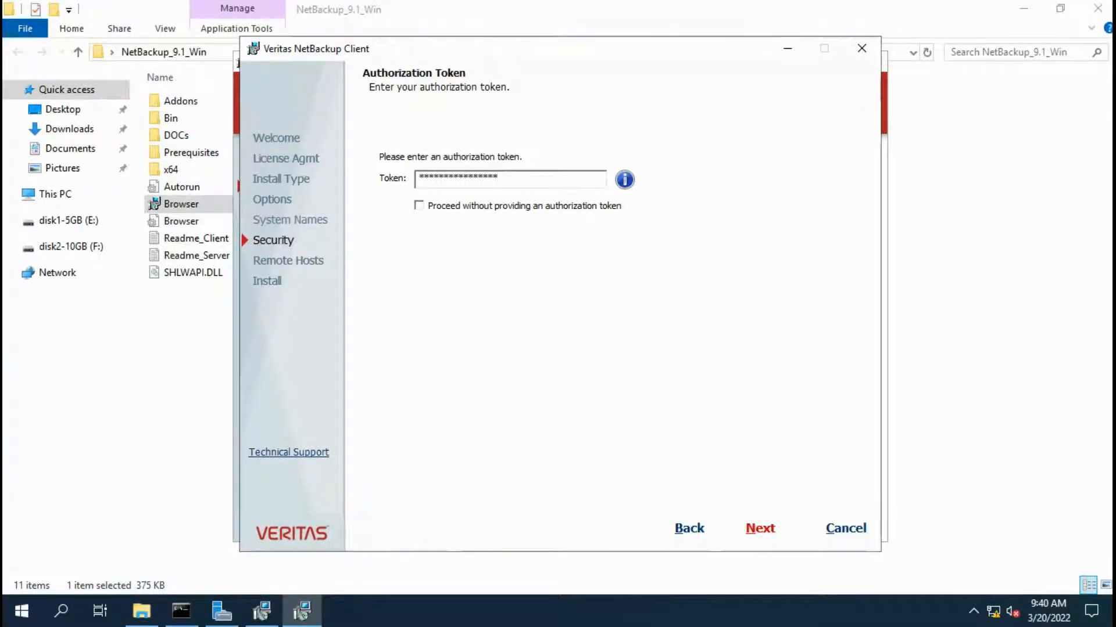
left_click(760, 528)
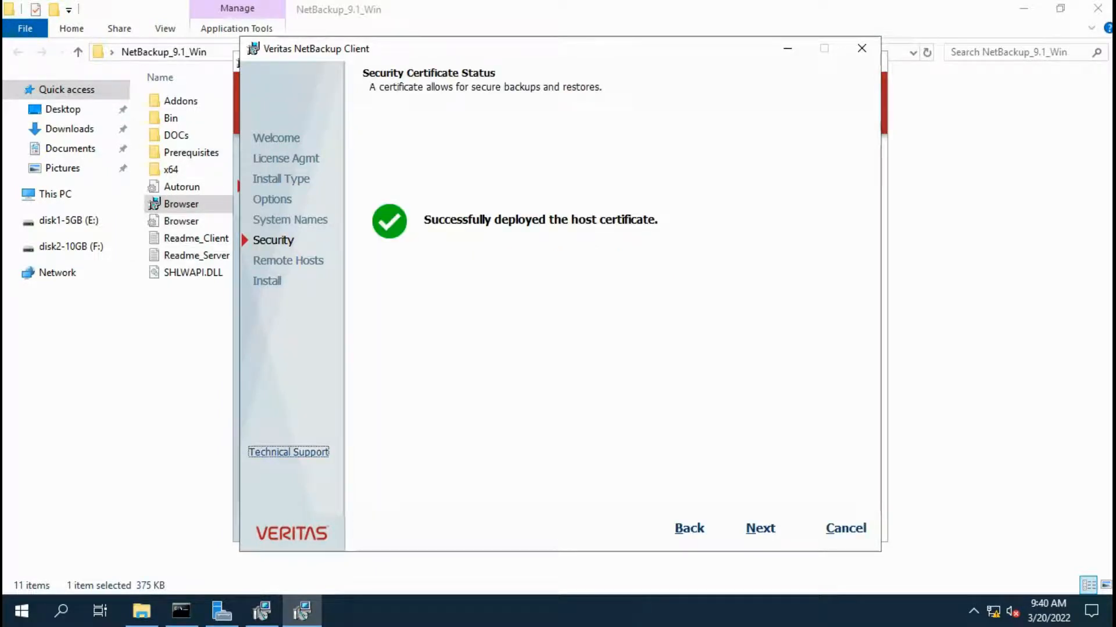
Return to the maximized console in the 192.168.10.49 session and check Certificate Management and Host Management for the new client
mouse_move(637, 2)
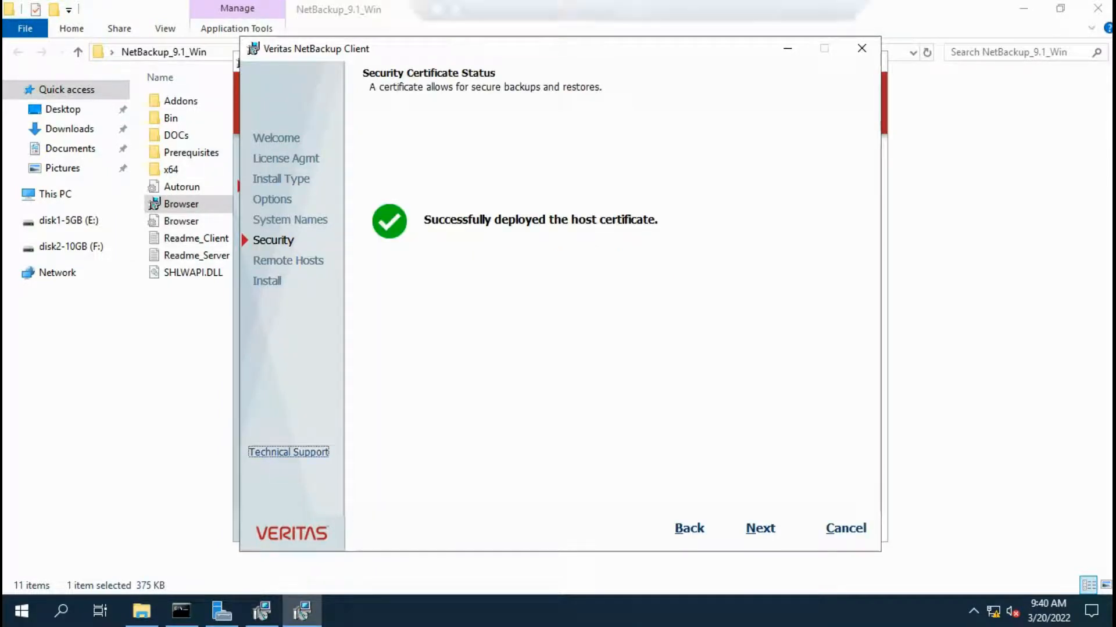
left_click(820, 9)
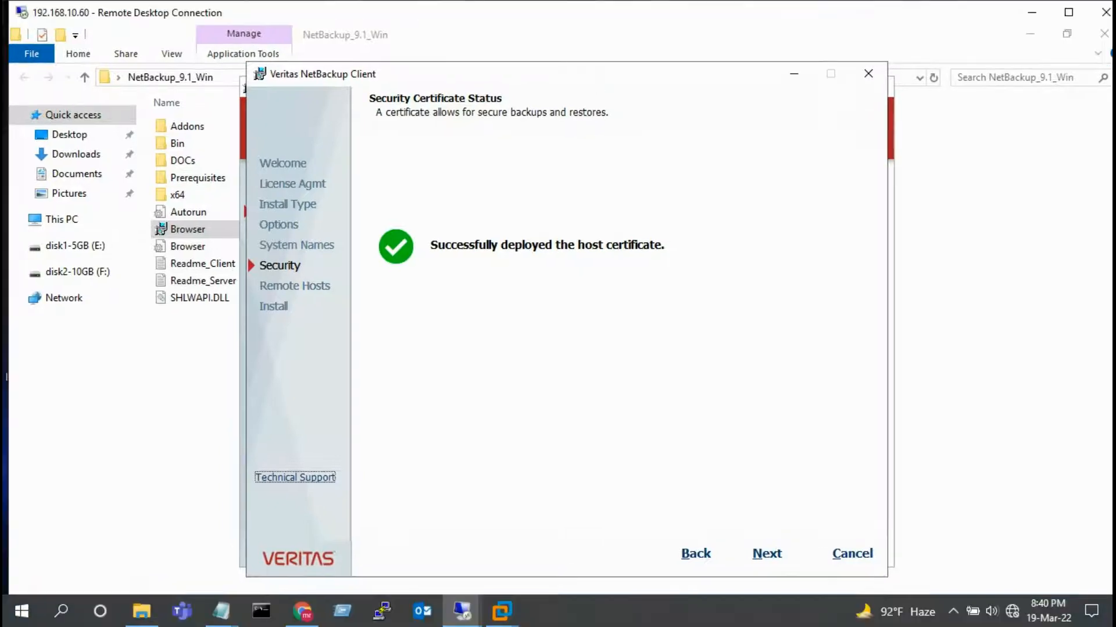
mouse_move(462, 611)
left_click(378, 544)
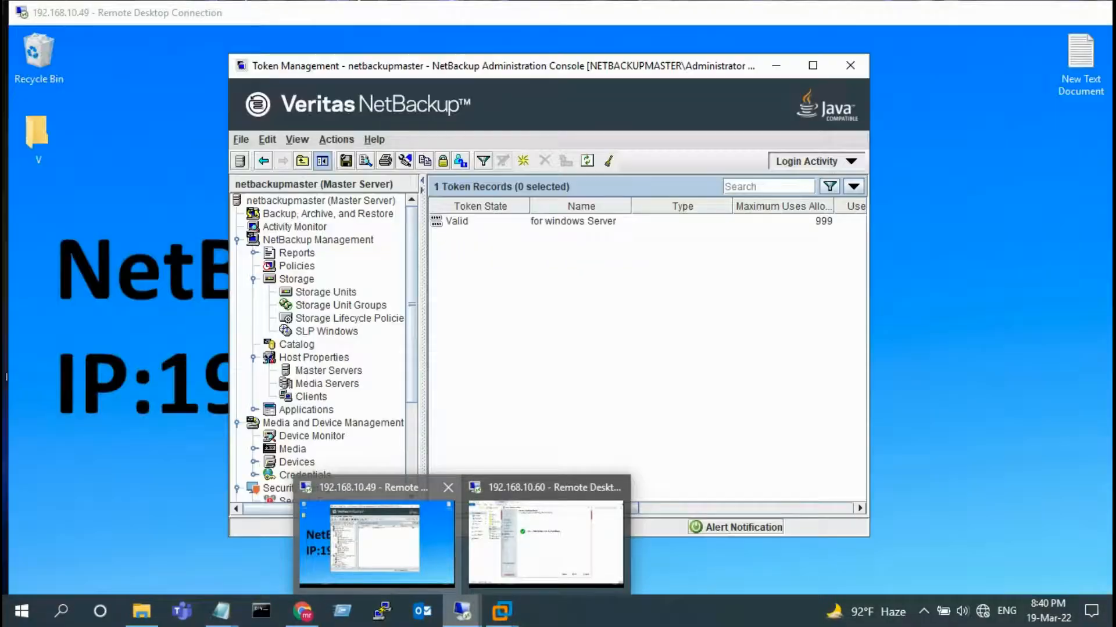
left_click(812, 65)
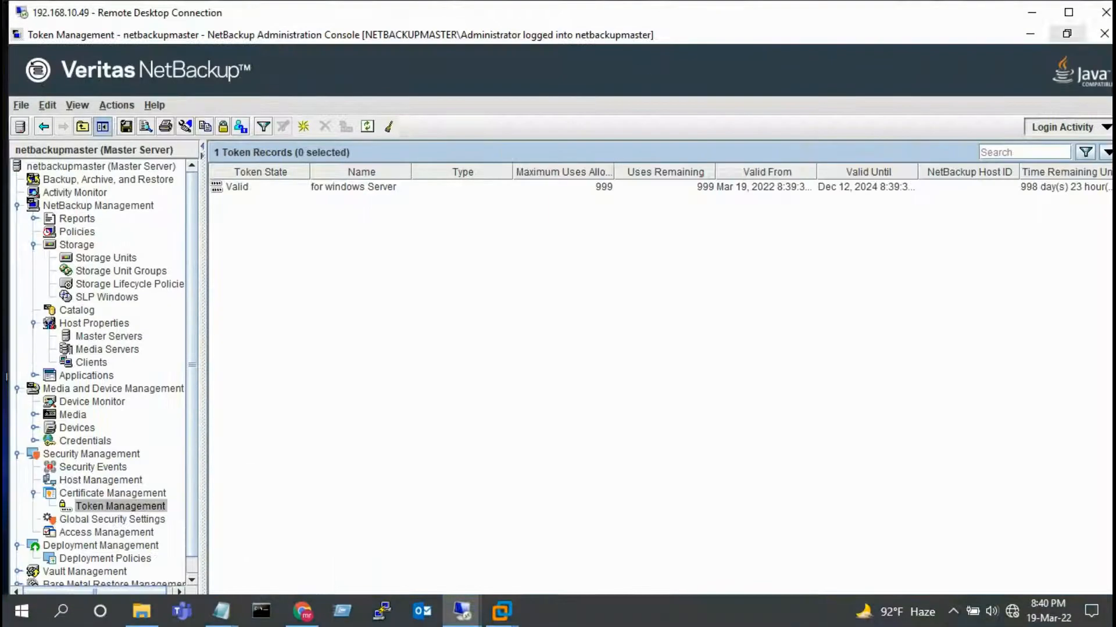
left_click(112, 493)
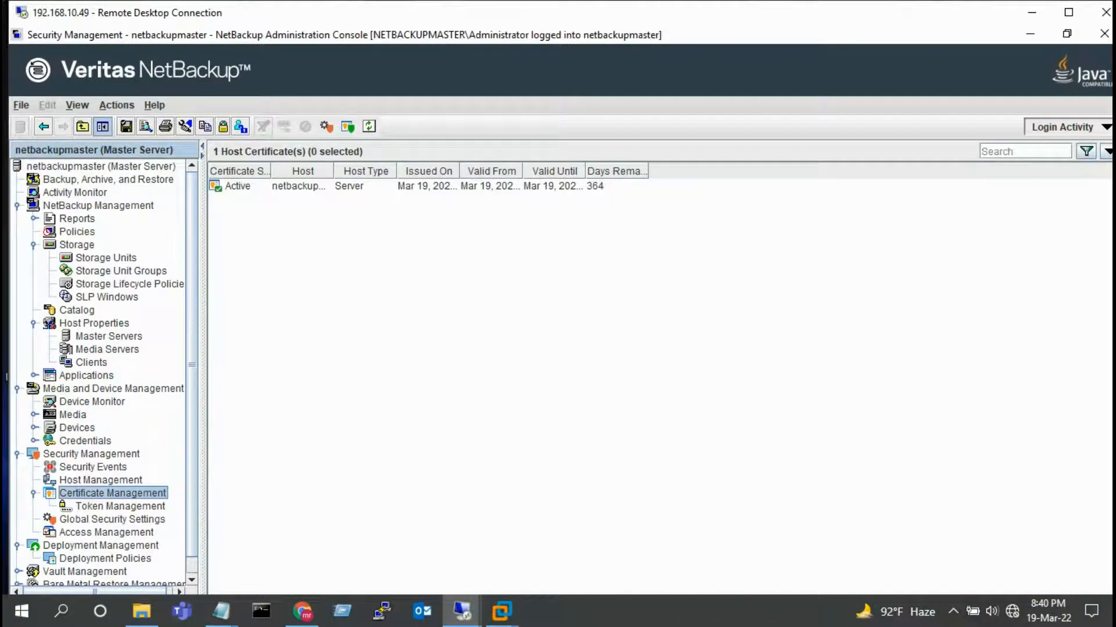
left_click(101, 481)
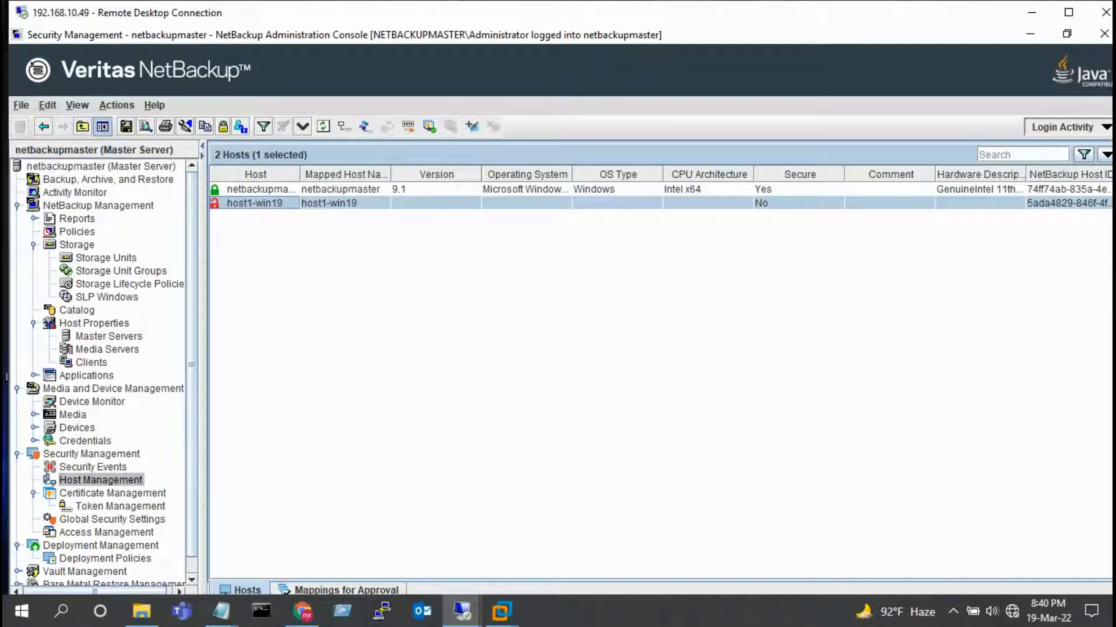
View Global Security Settings, and refresh the host certificates in Certificate Management to check the client's certificate
left_click(112, 520)
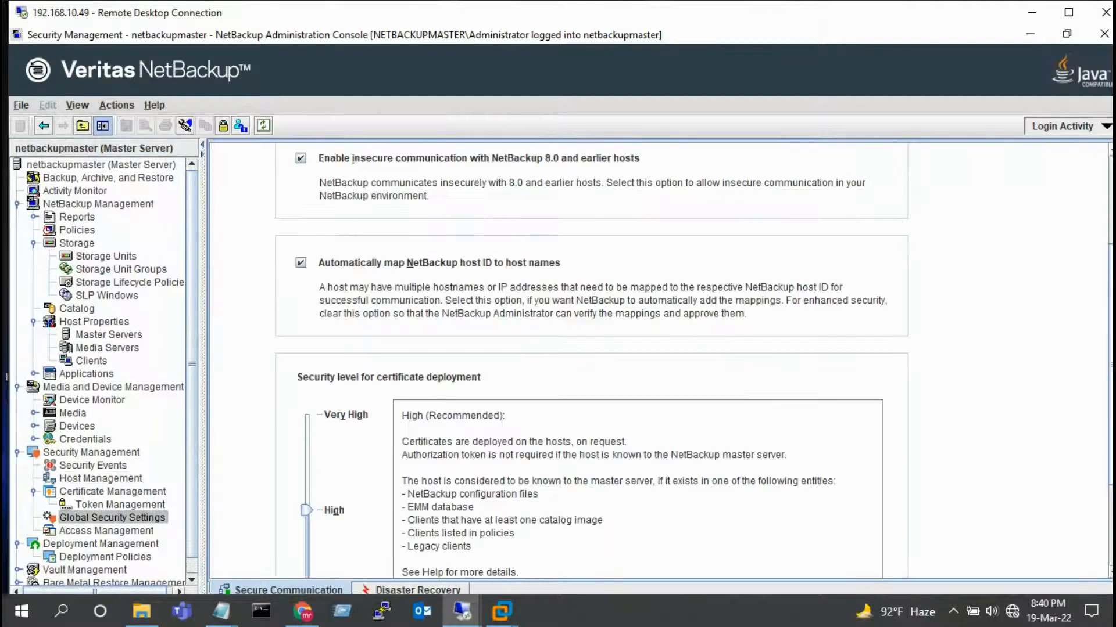
left_click(107, 531)
left_click(112, 492)
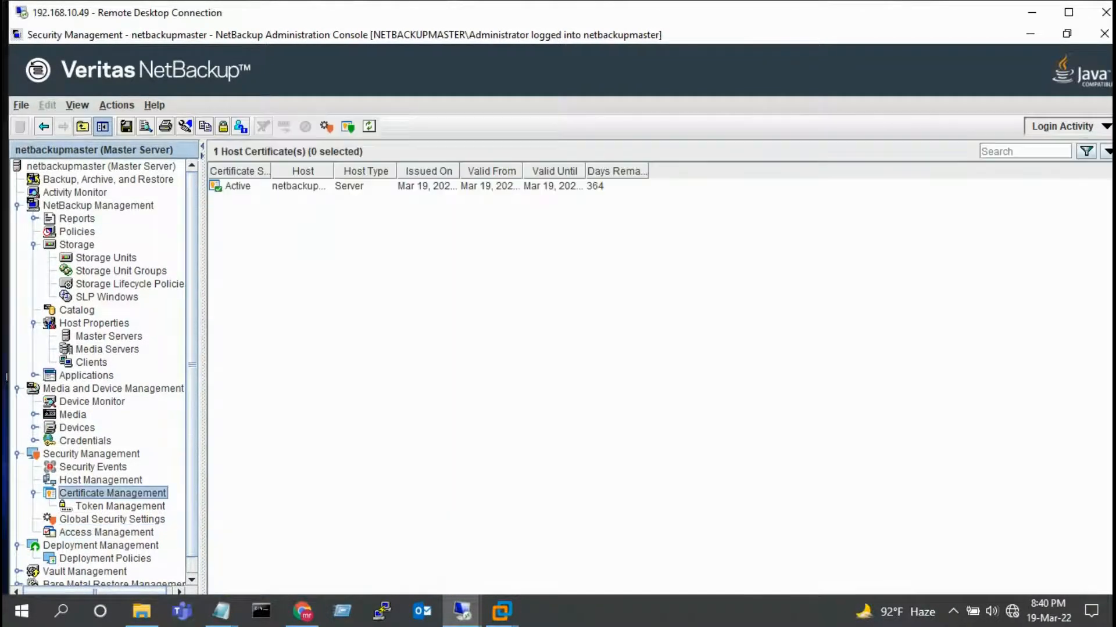
left_click(368, 127)
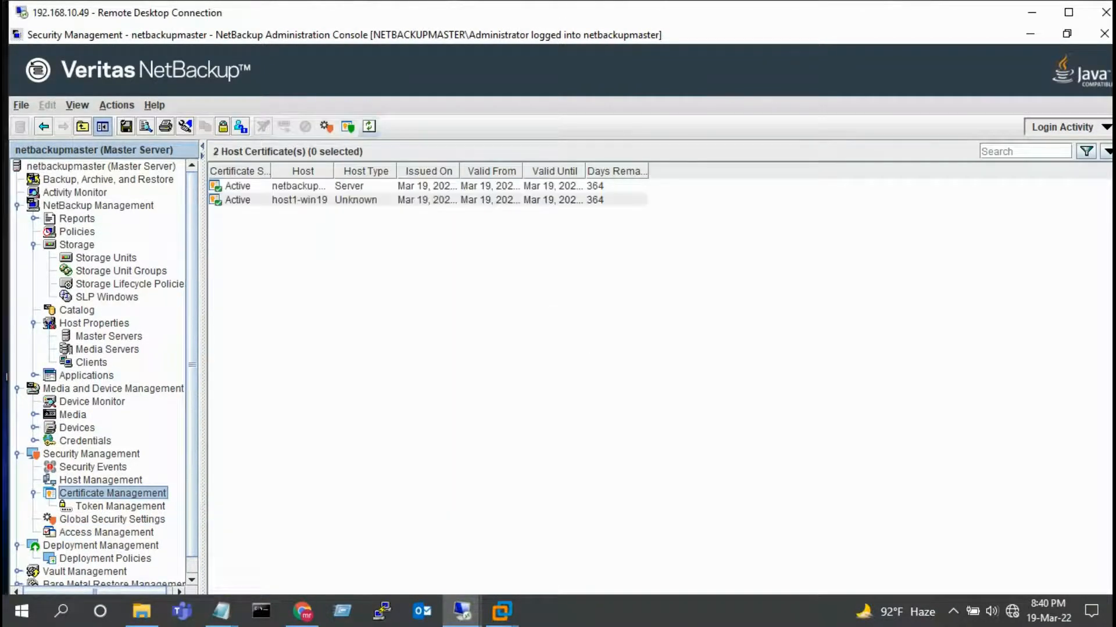
Select the host1-win19 certificate and check the client's entry in Host Management
left_click(364, 199)
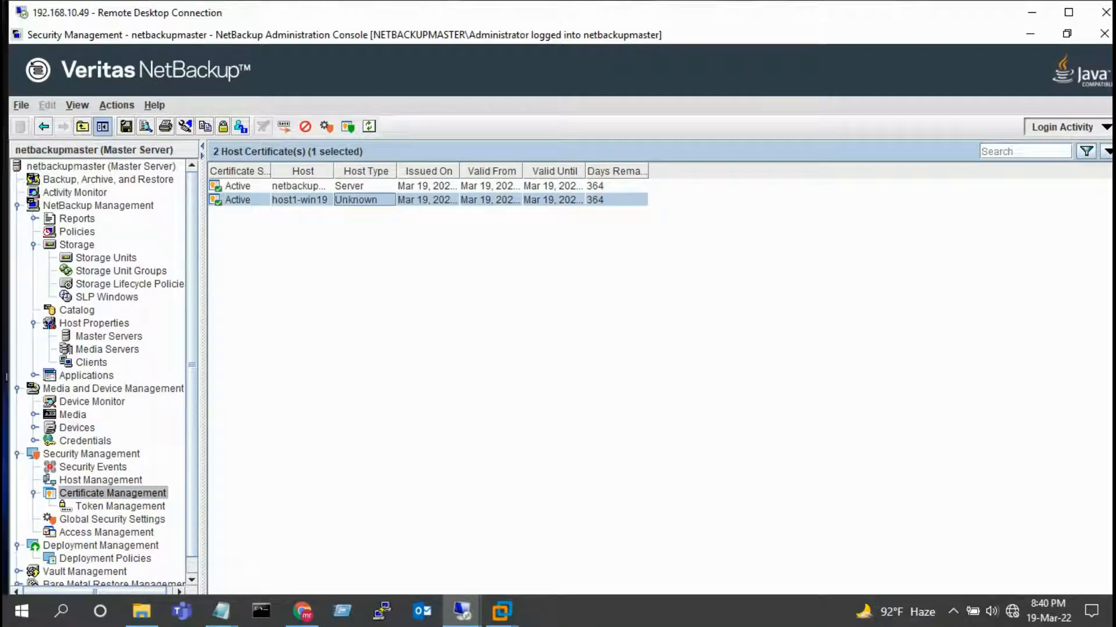
left_click(101, 480)
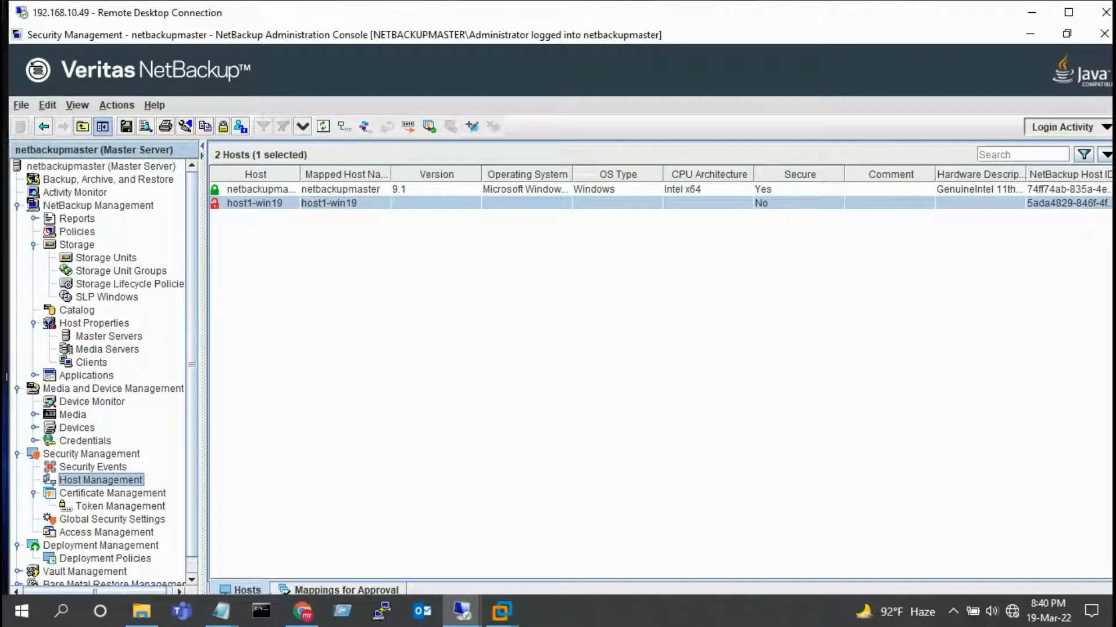
Switch to the 192.168.10.60 remote session in full screen, continue past the certificate status, review the summary and install the NetBackup client
left_click(462, 611)
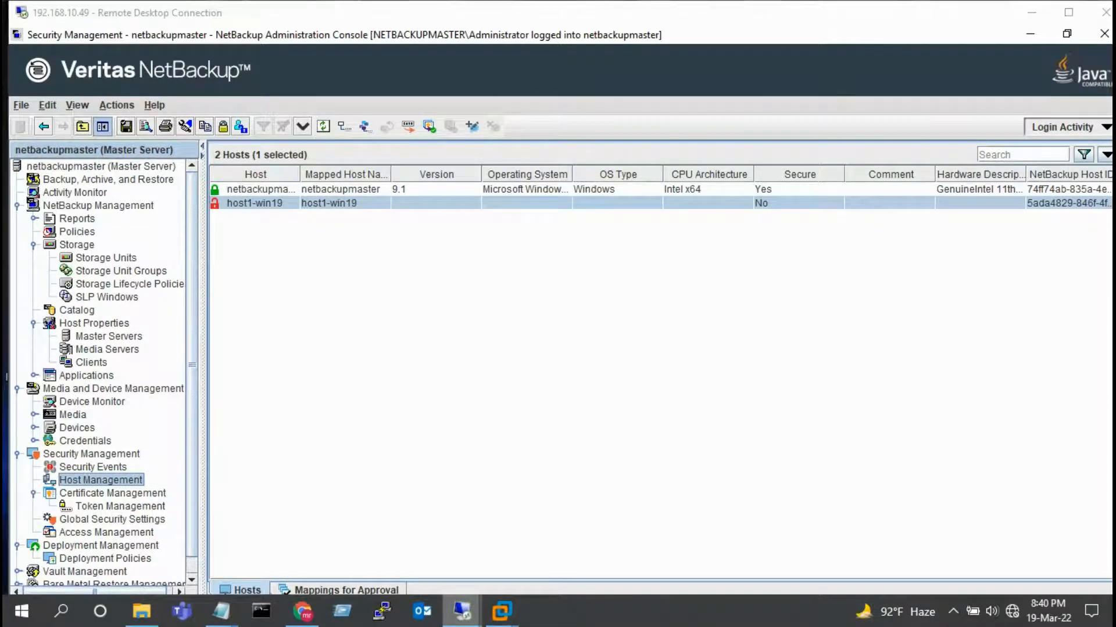
left_click(540, 530)
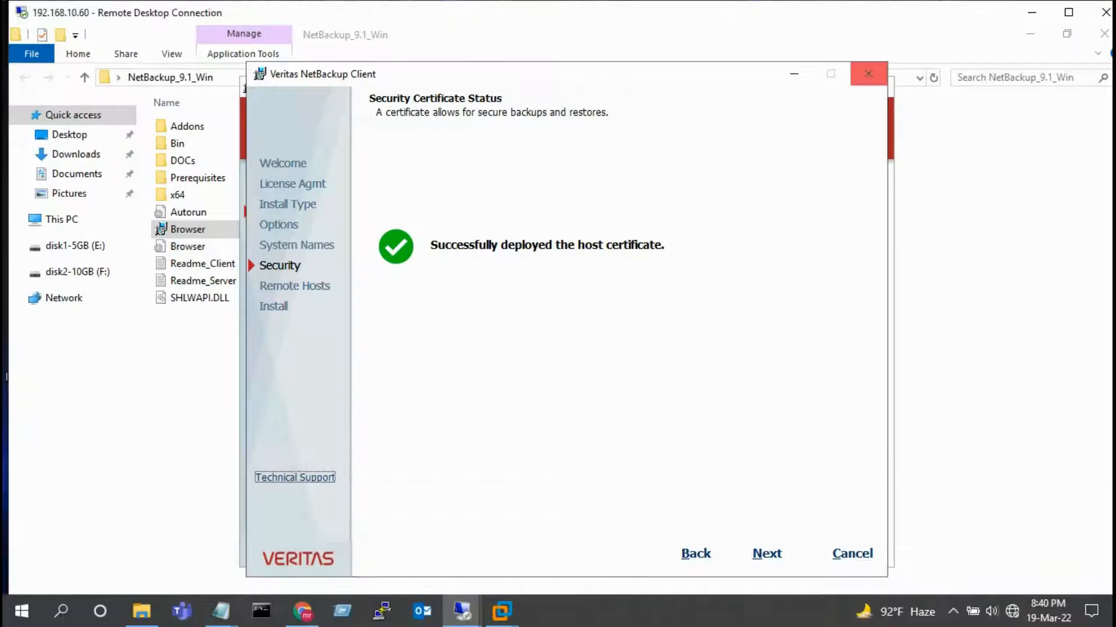
left_click(1068, 12)
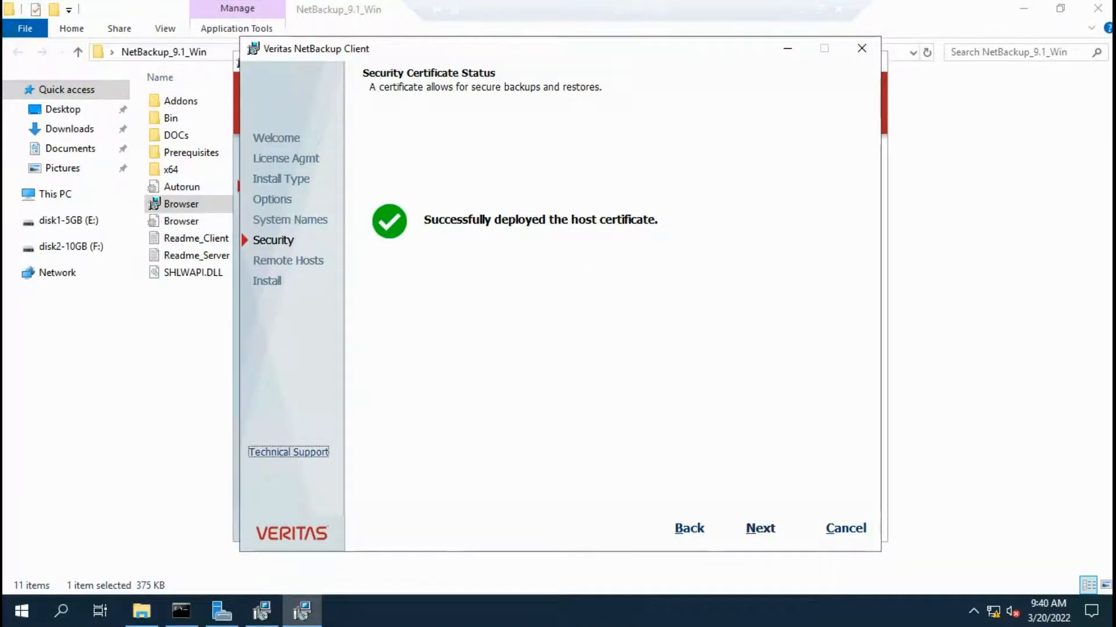
left_click(760, 528)
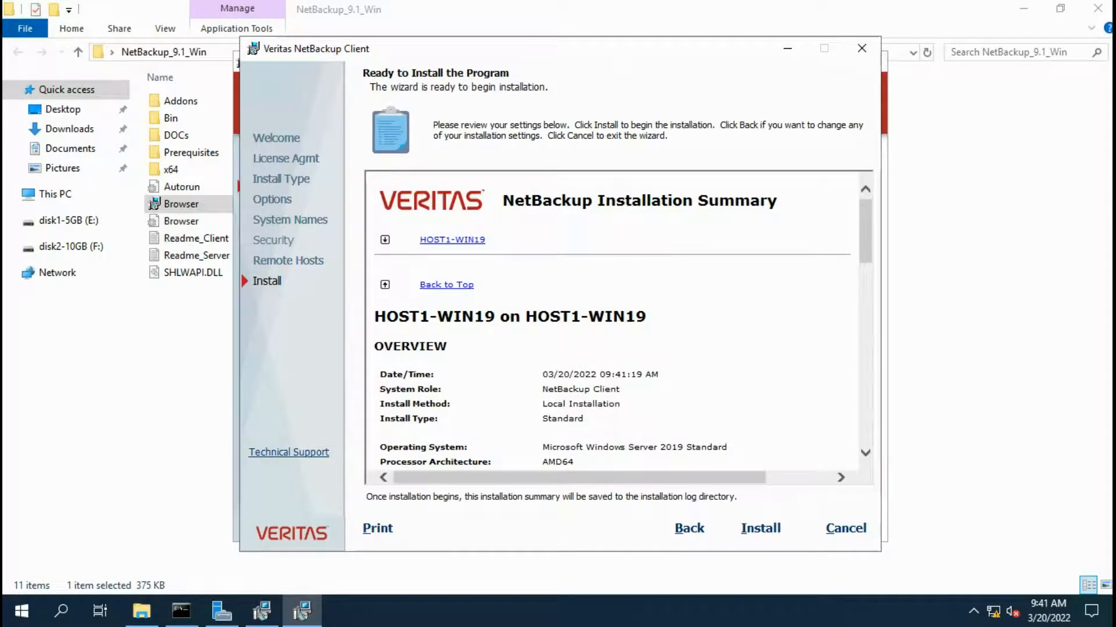
scroll(613, 319, "down", 15)
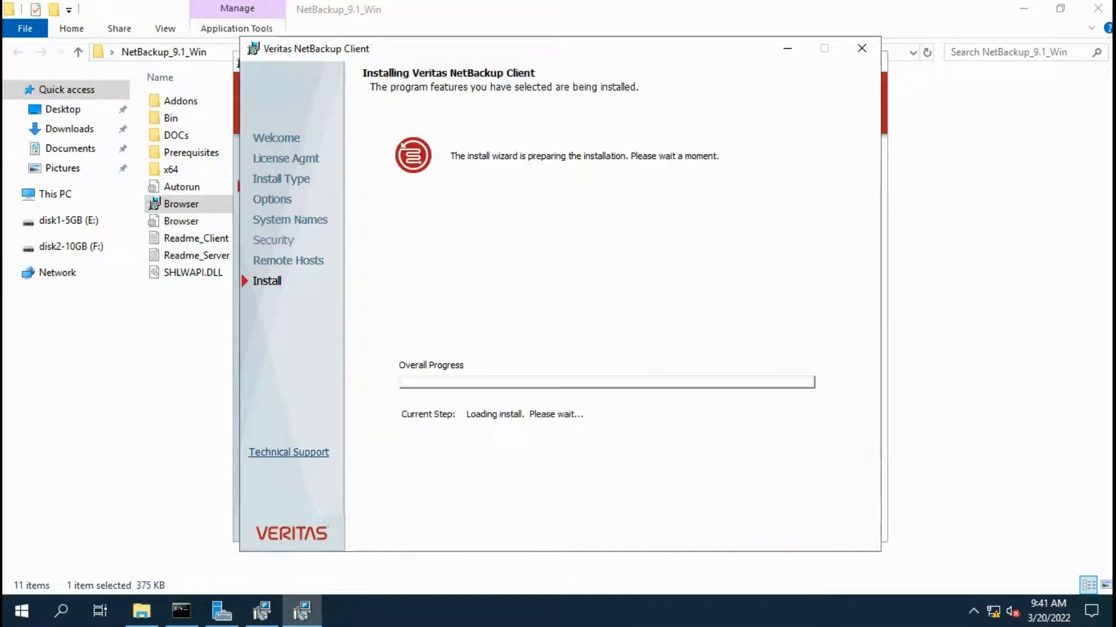
left_click(760, 529)
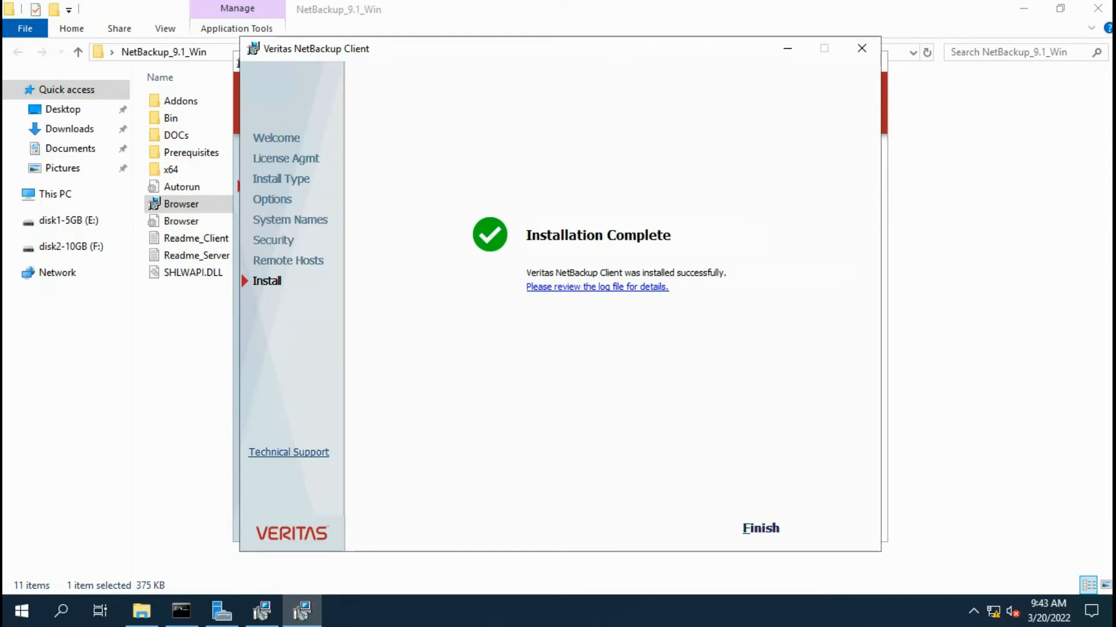
Finish the completed client installation wizard and exit the Veritas DVD Browser
left_click(760, 528)
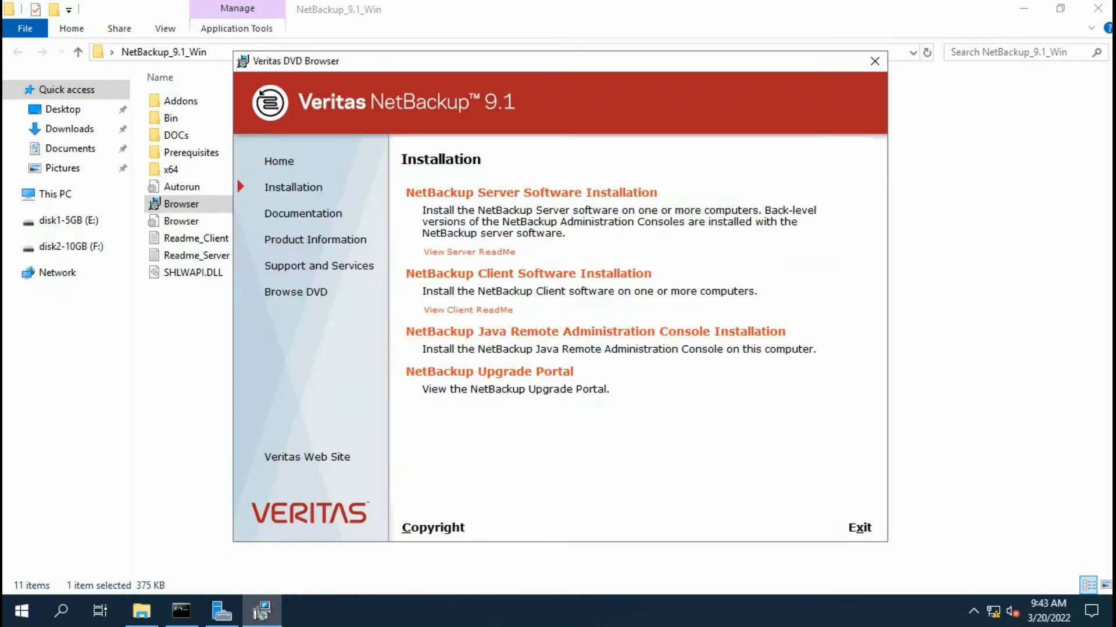
left_click(860, 528)
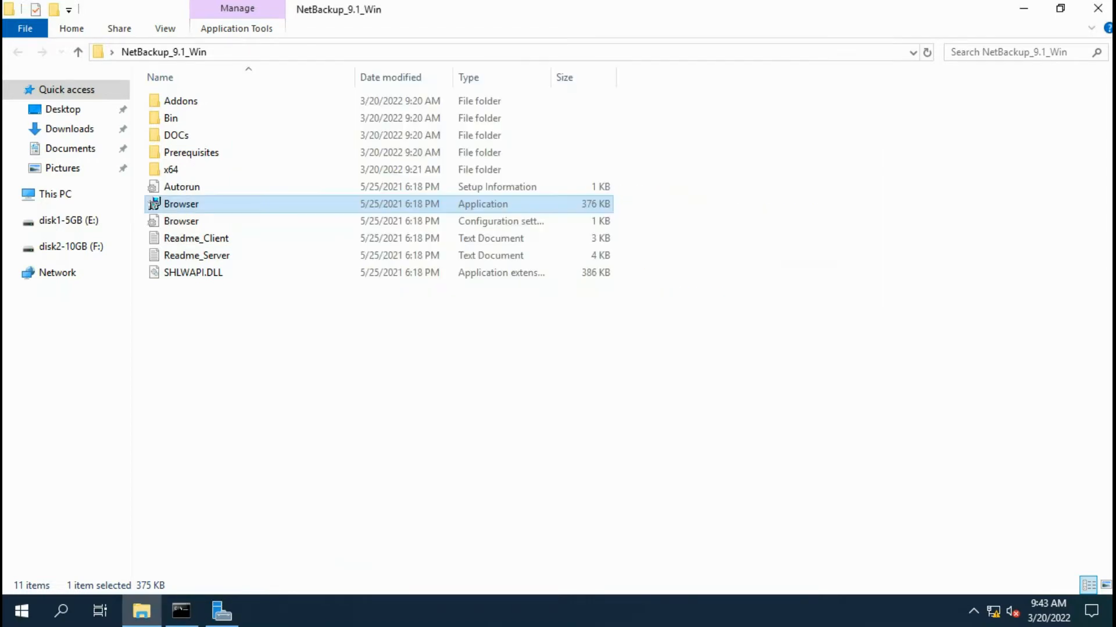
Switch to the 192.168.10.49 remote session in full screen and refresh the Host Management list to check host1-win19
left_click(716, 7)
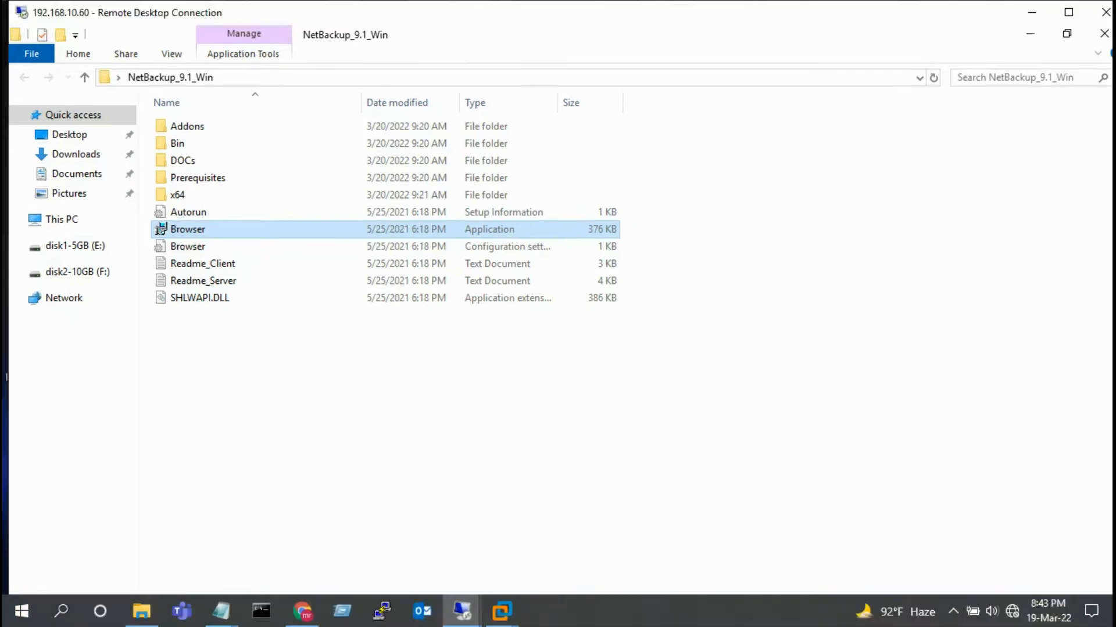
mouse_move(462, 612)
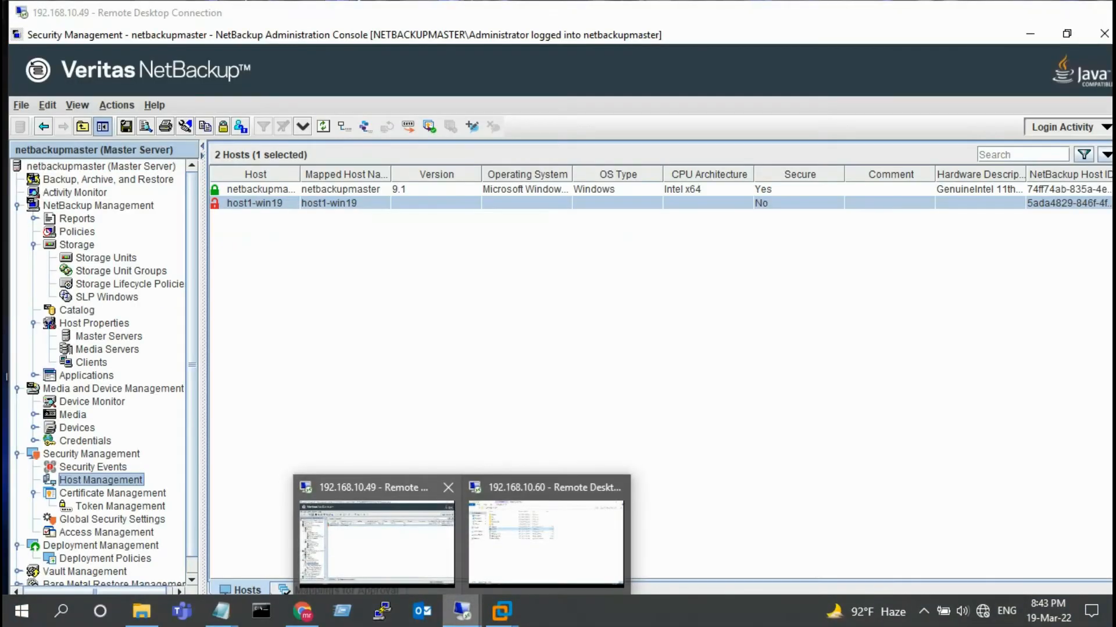
left_click(523, 529)
key("ctrl+alt+Break")
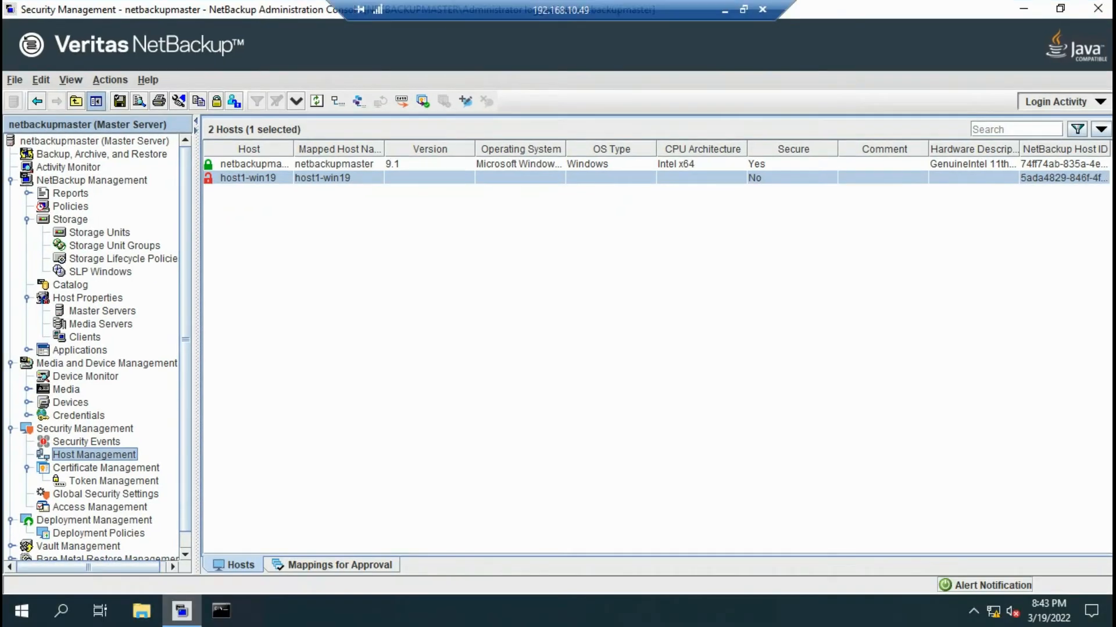
key("F5")
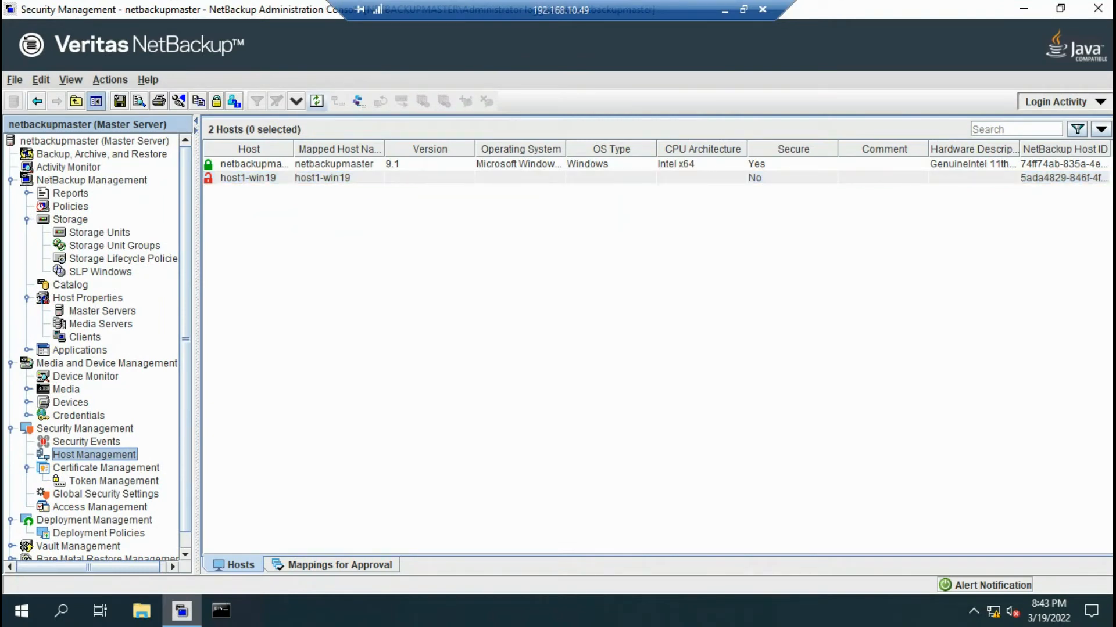